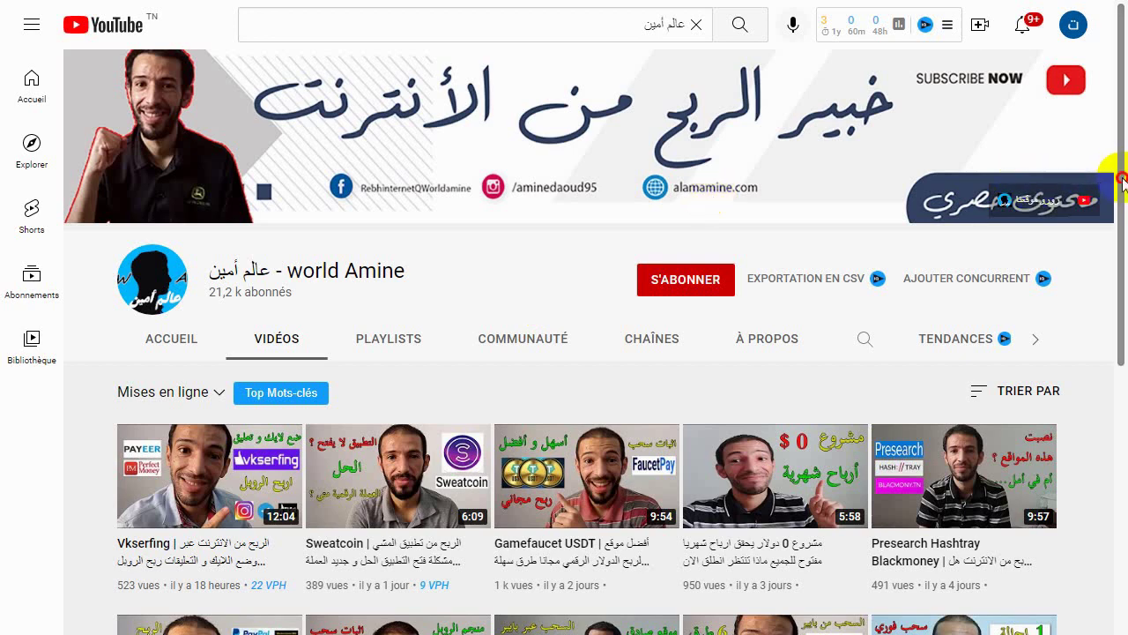
Look through the most recent uploads on the YouTube channel's videos page.
{"action": "scroll", "coordinate": [1115, 181], "scroll_direction": "down", "scroll_amount": 4}
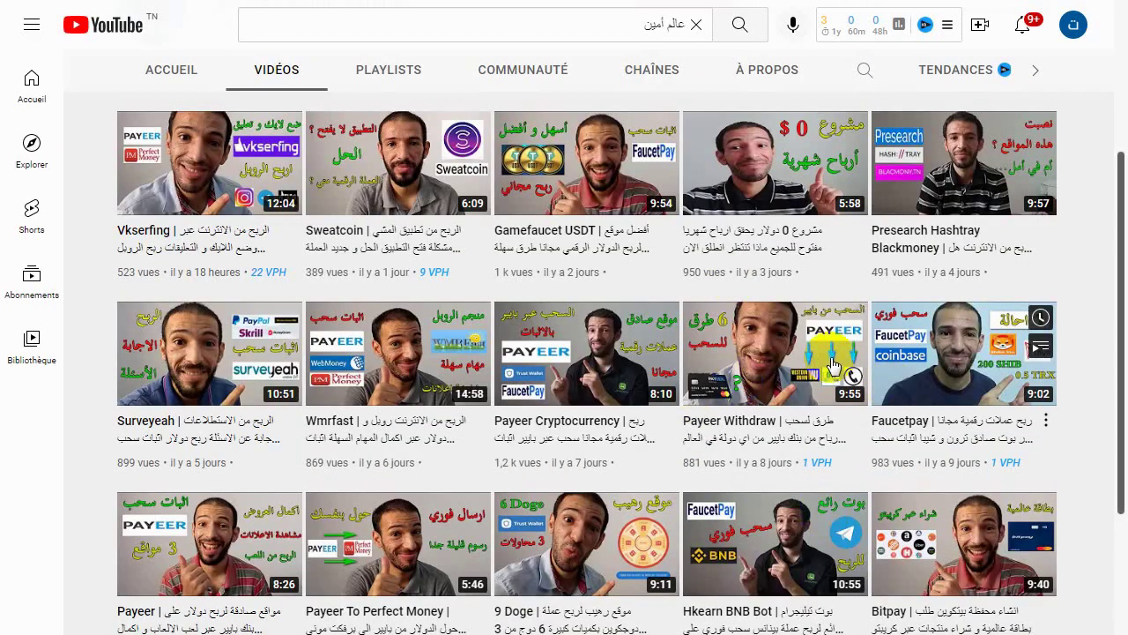
{"action": "mouse_move", "coordinate": [833, 365]}
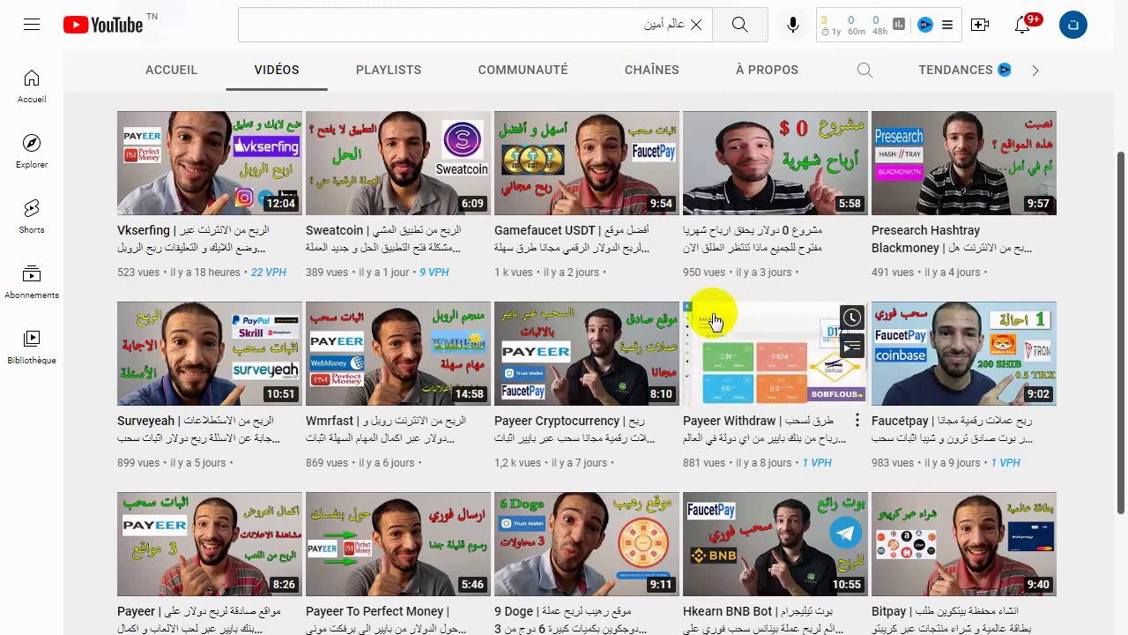
{"action": "left_click_drag", "start_coordinate": [1121, 255], "coordinate": [1123, 14]}
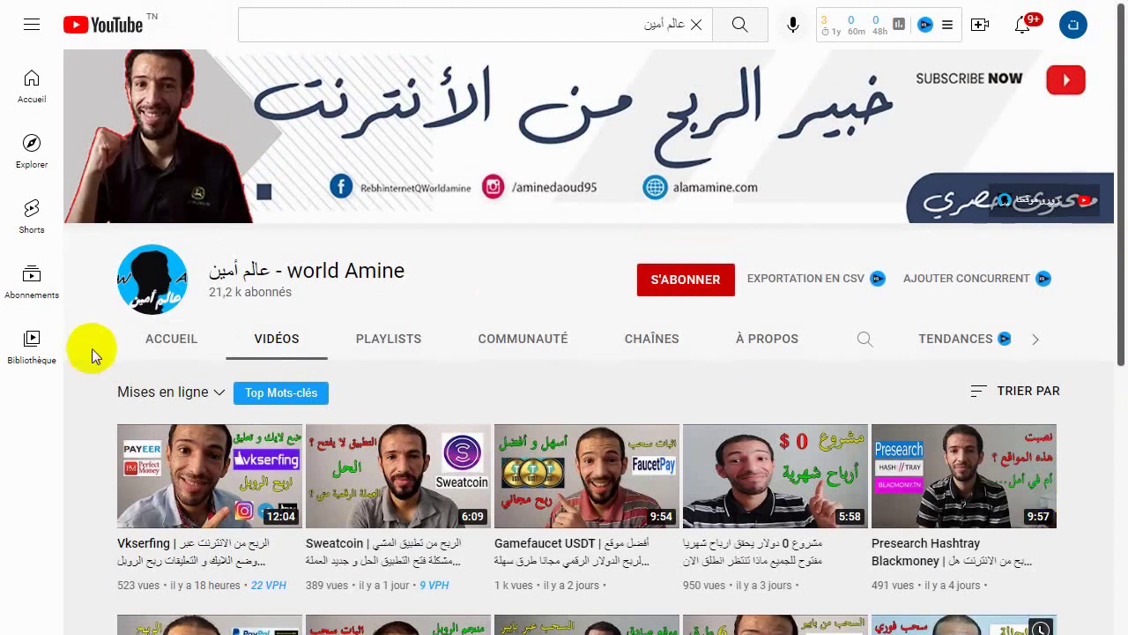
{"action": "left_click", "coordinate": [152, 171]}
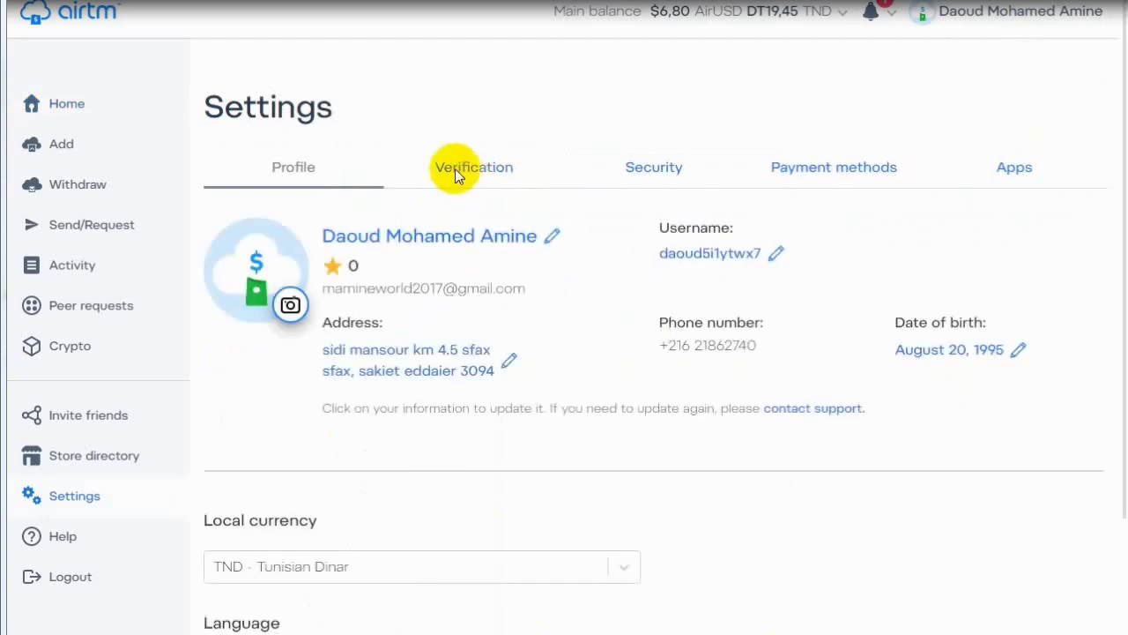
Switch to Airtm, check the wallet's verification status in the account settings, and return to the home page.
{"action": "left_click", "coordinate": [455, 168]}
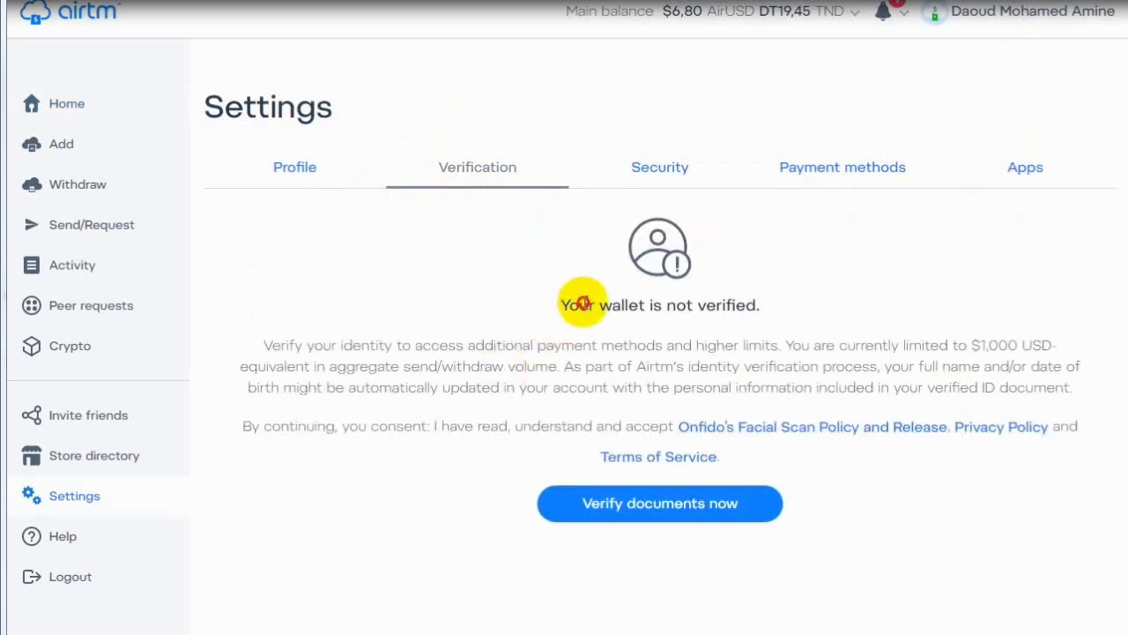
{"action": "left_click_drag", "start_coordinate": [562, 304], "coordinate": [767, 310]}
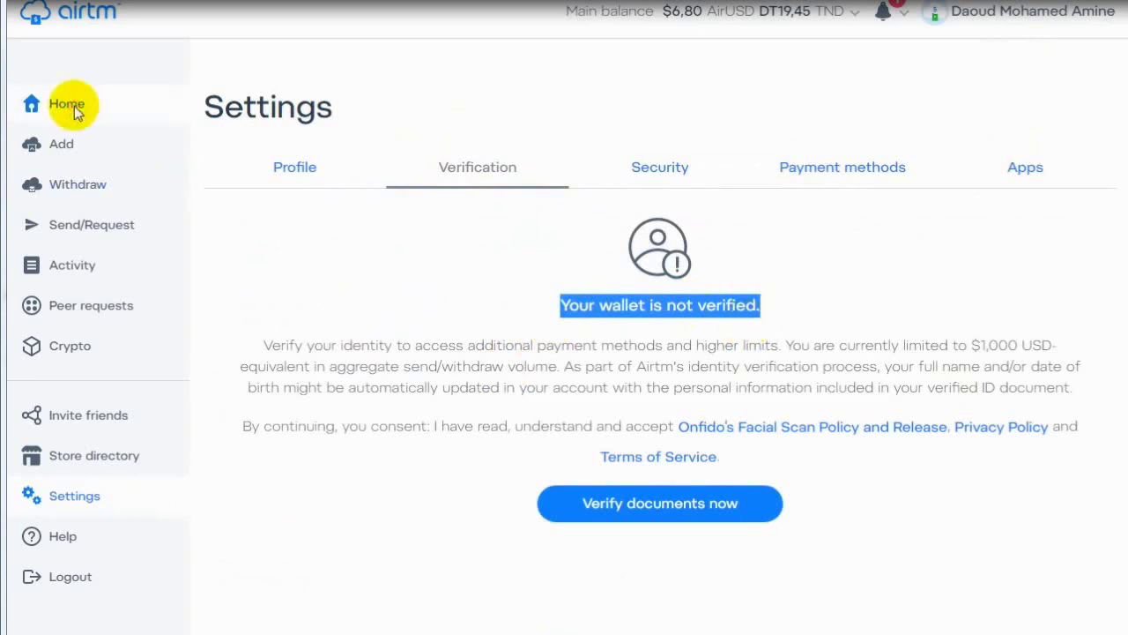
{"action": "left_click", "coordinate": [555, 486]}
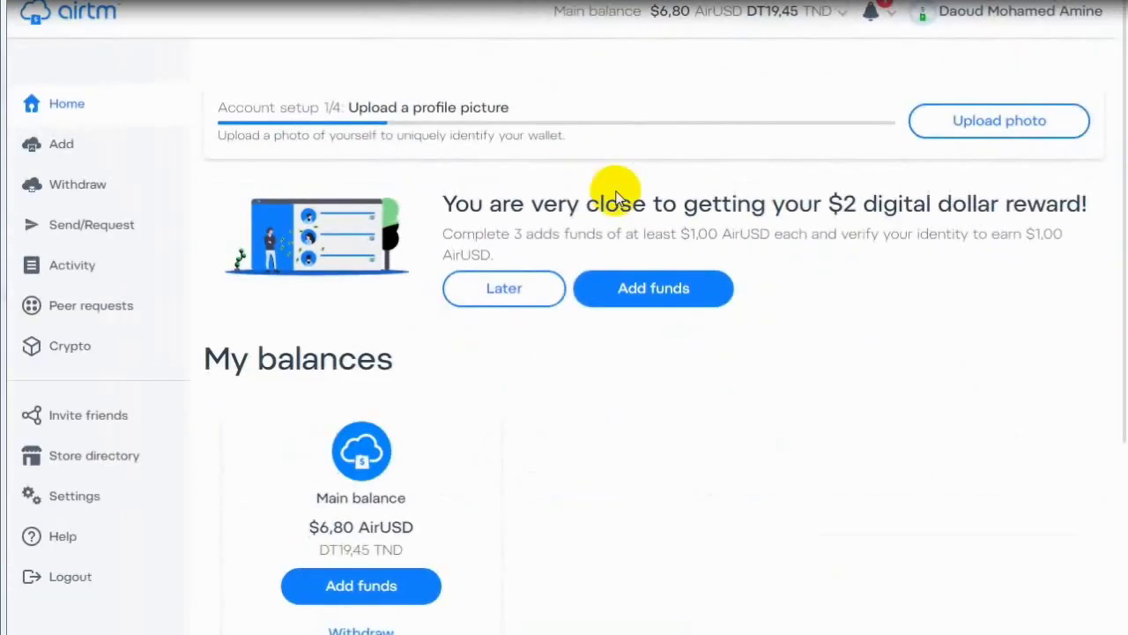
Look over the payment methods offered for adding funds and close the payment method selection without choosing one.
{"action": "left_click", "coordinate": [59, 152]}
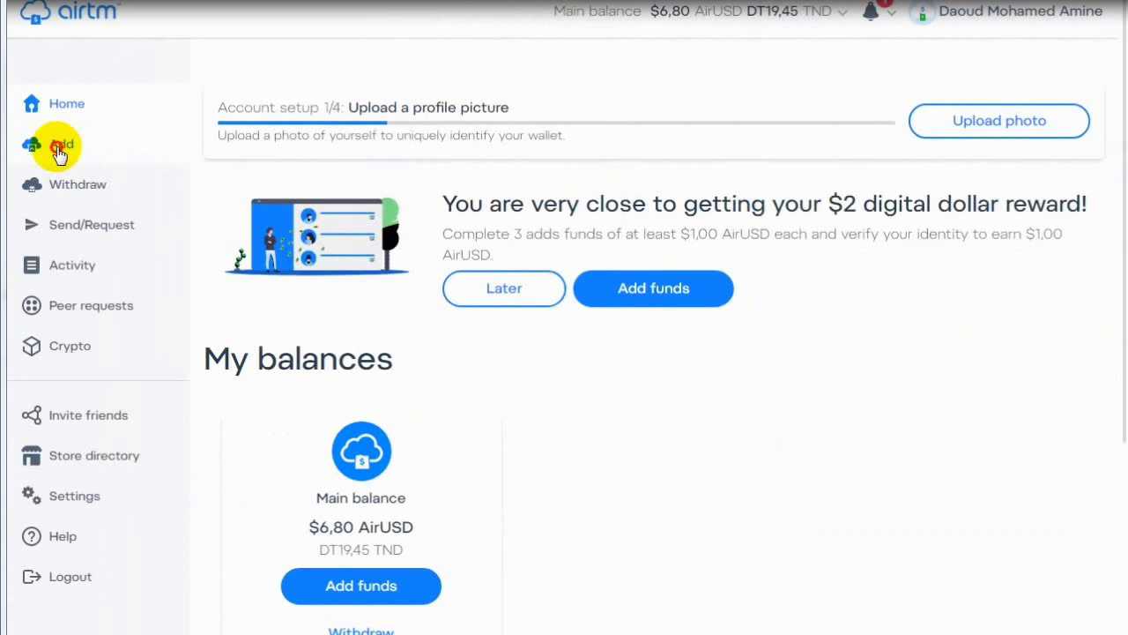
{"action": "left_click", "coordinate": [58, 150]}
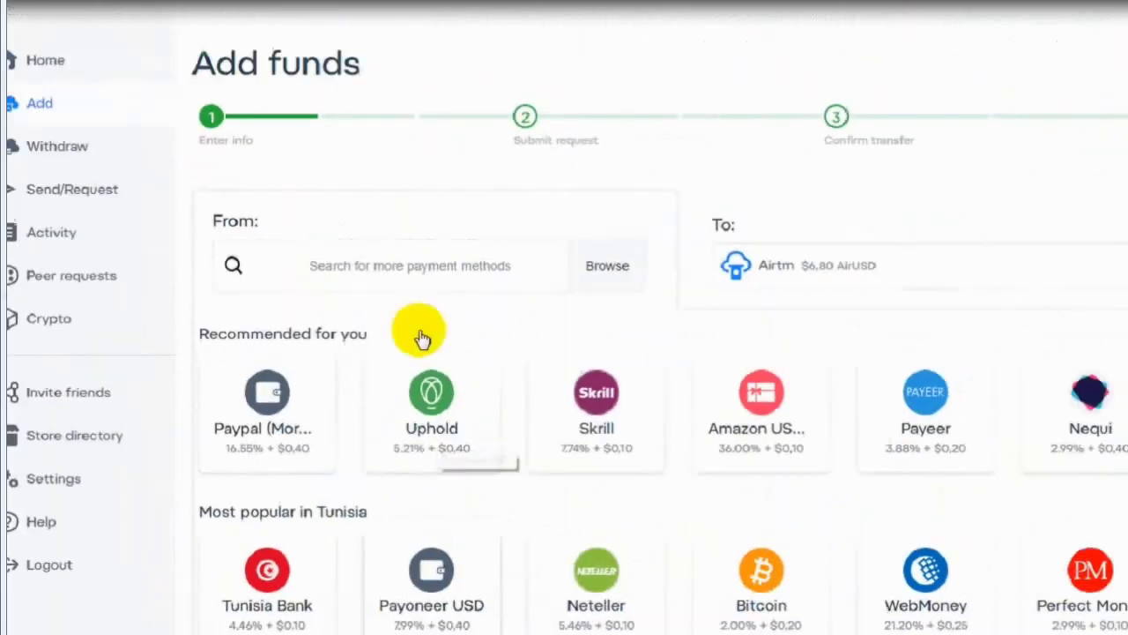
{"action": "left_click", "coordinate": [394, 300]}
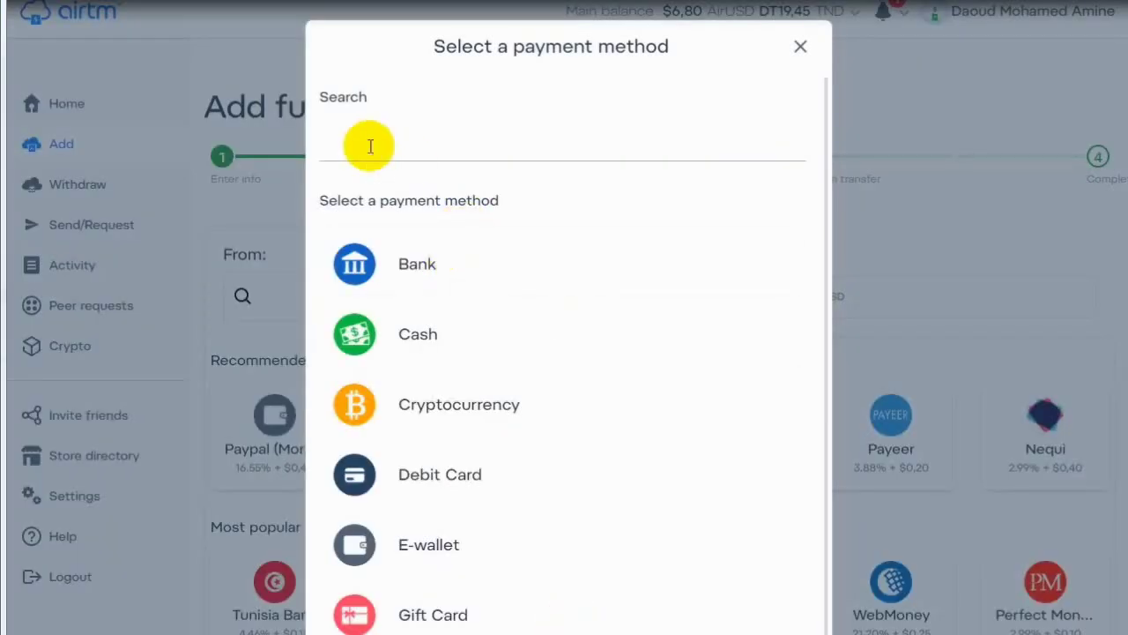
{"action": "left_click", "coordinate": [371, 146]}
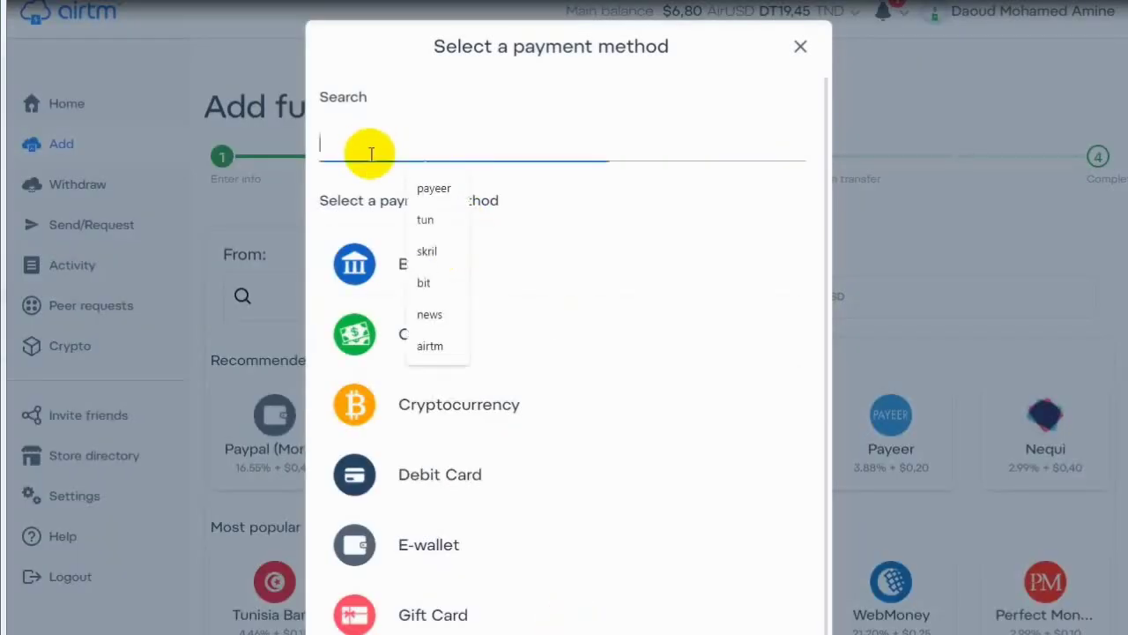
{"action": "left_click", "coordinate": [798, 49]}
{"action": "left_click", "coordinate": [799, 50]}
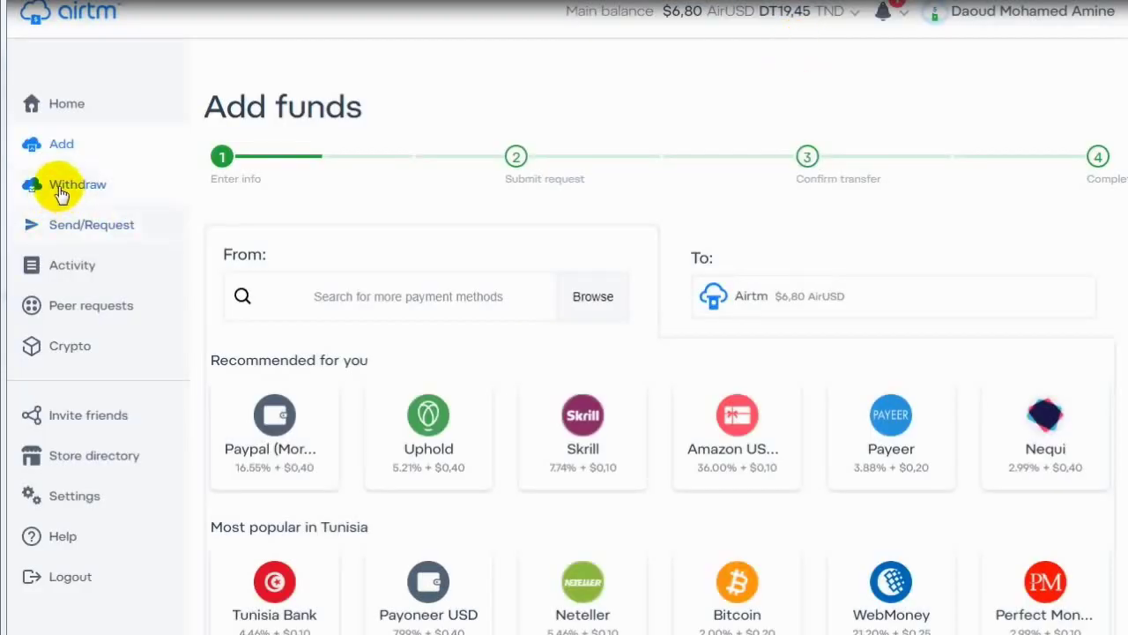
Start a withdrawal from the Airtm balance with Payeer as the receiving method, and dismiss the TeaserFast advertisement.
{"action": "left_click", "coordinate": [114, 181]}
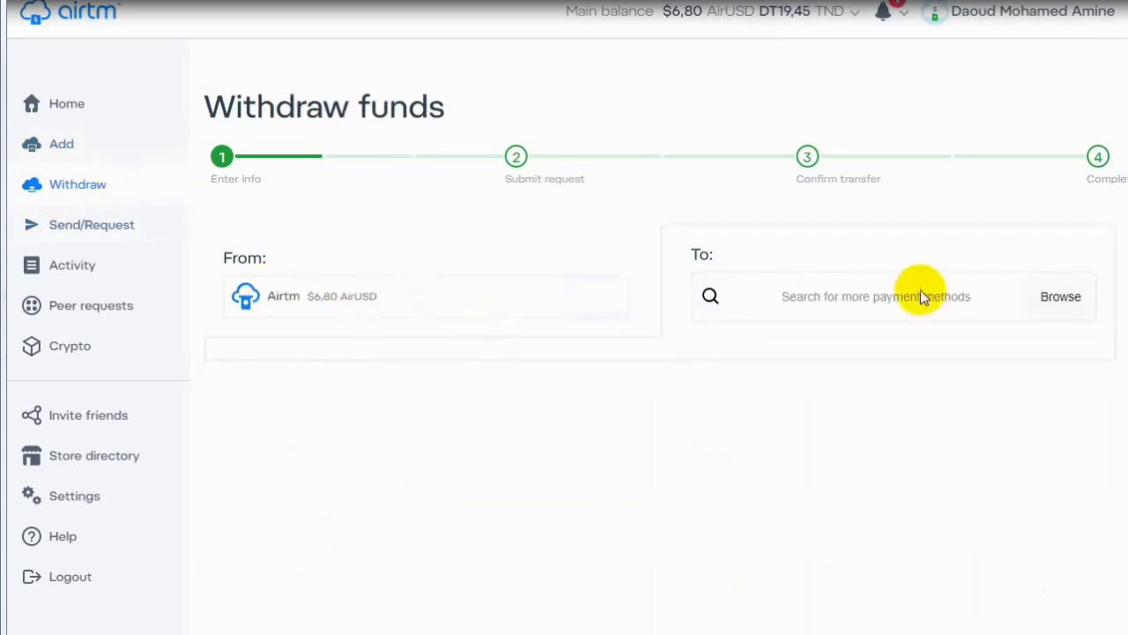
{"action": "left_click", "coordinate": [829, 300]}
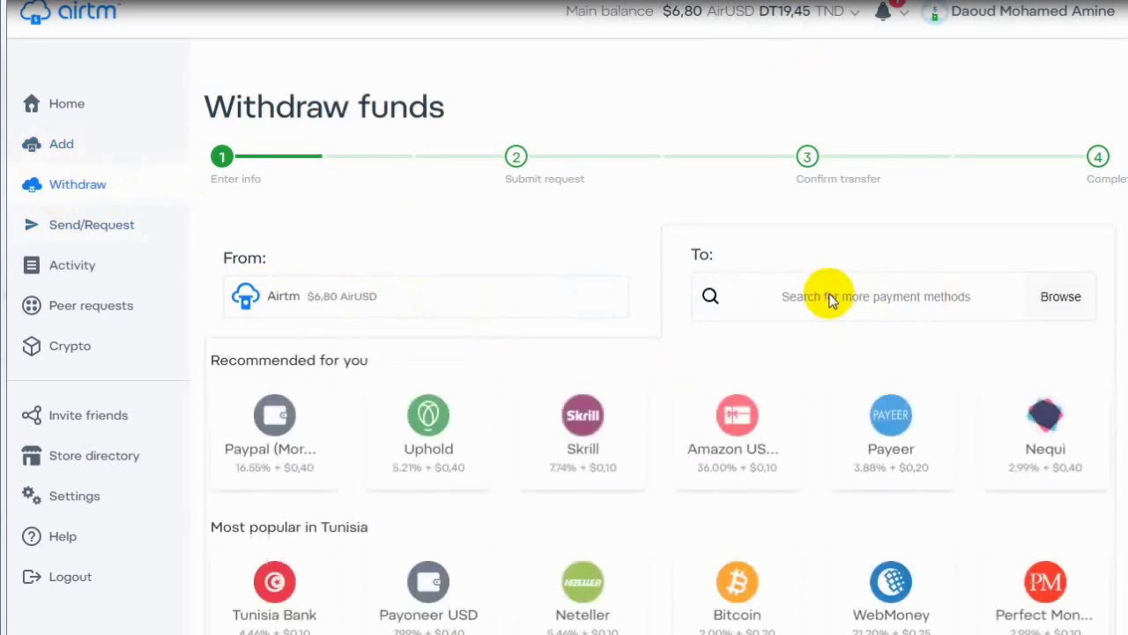
{"action": "left_click", "coordinate": [828, 300]}
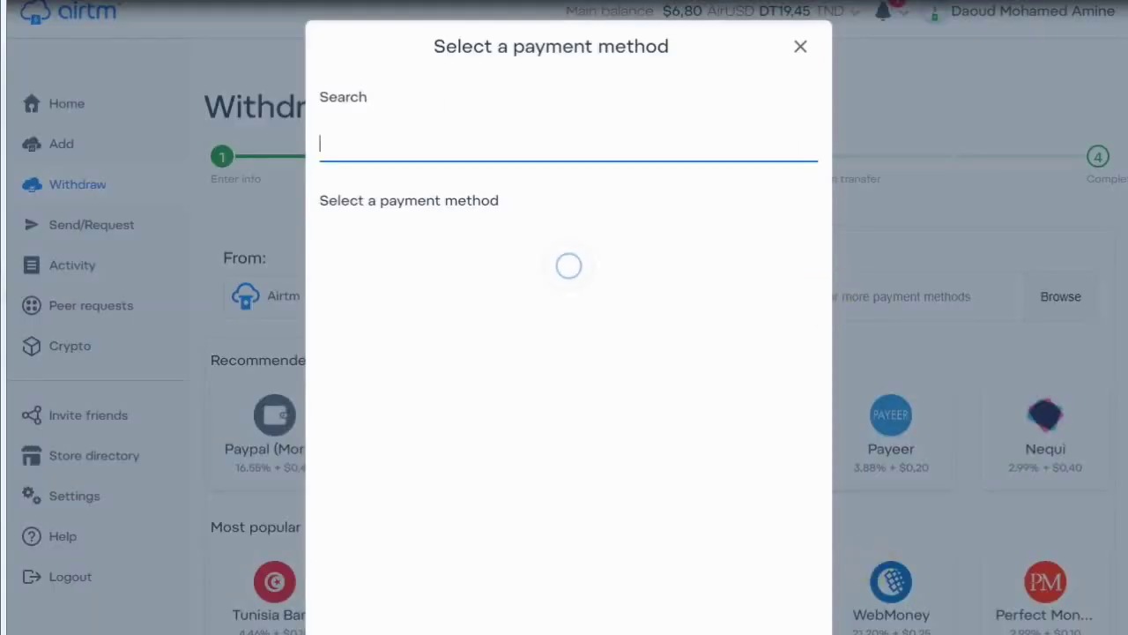
{"action": "type", "text": "payeer"}
{"action": "left_click", "coordinate": [517, 273]}
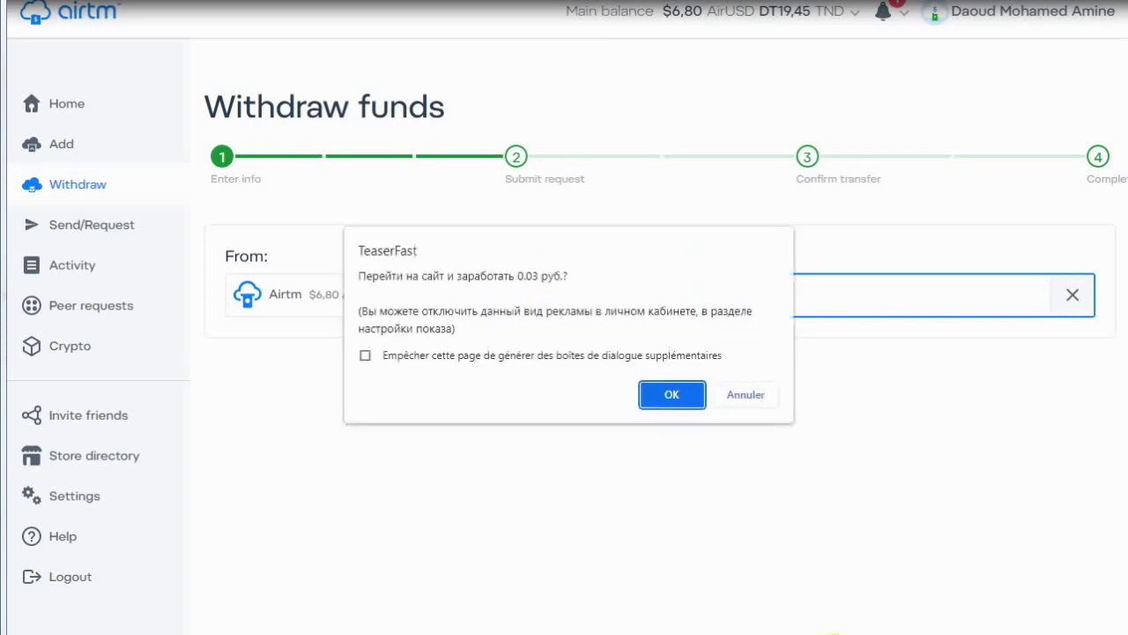
{"action": "left_click", "coordinate": [751, 395]}
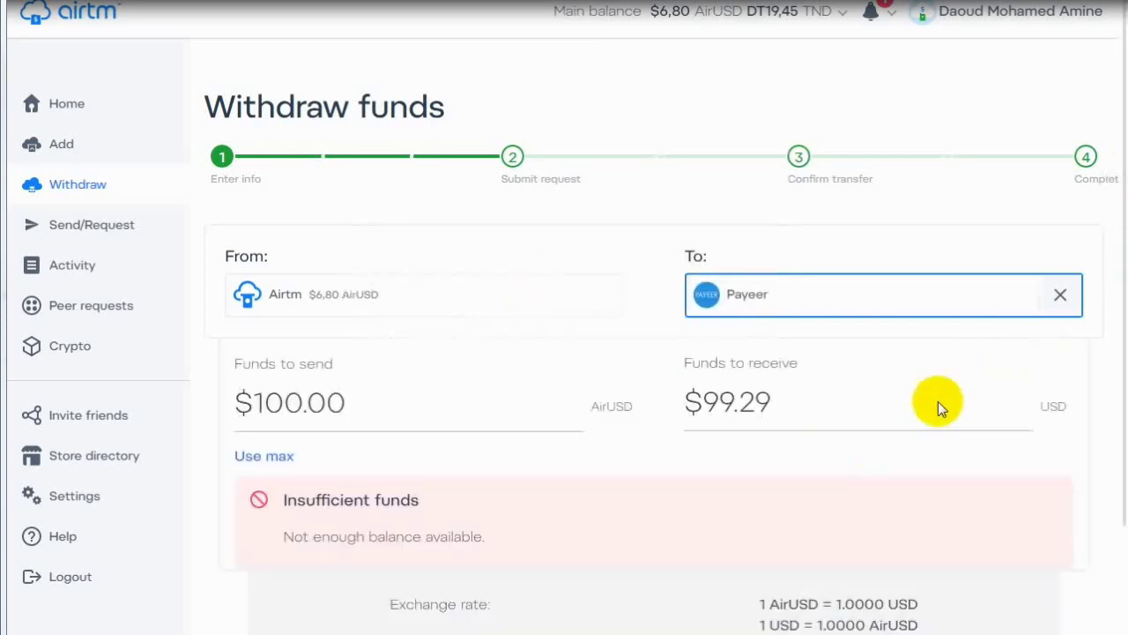
Examine the exchange rate and fee breakdown for the Payeer withdrawal.
{"action": "scroll", "coordinate": [565, 523], "scroll_direction": "down", "scroll_amount": 1}
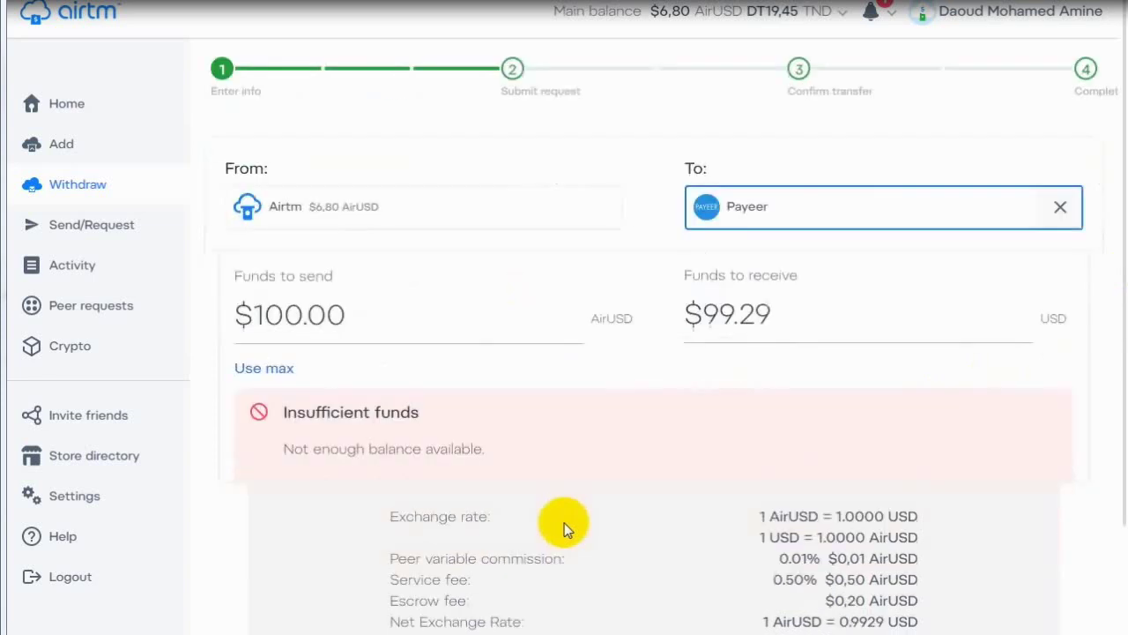
{"action": "scroll", "coordinate": [554, 529], "scroll_direction": "down", "scroll_amount": 1}
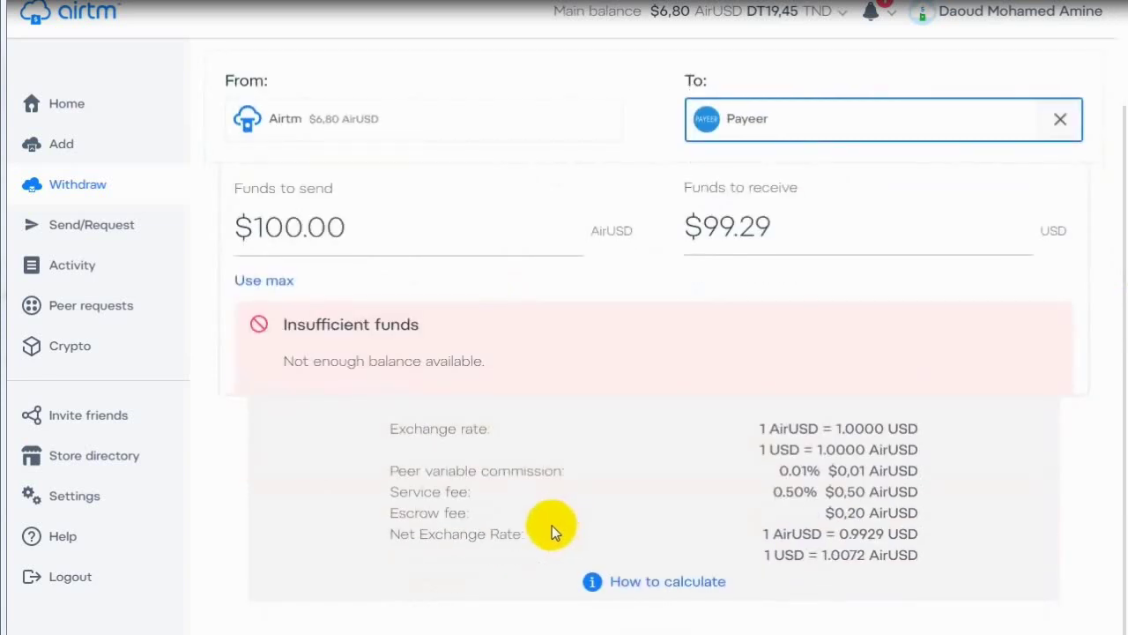
{"action": "left_click_drag", "start_coordinate": [424, 444], "coordinate": [862, 559]}
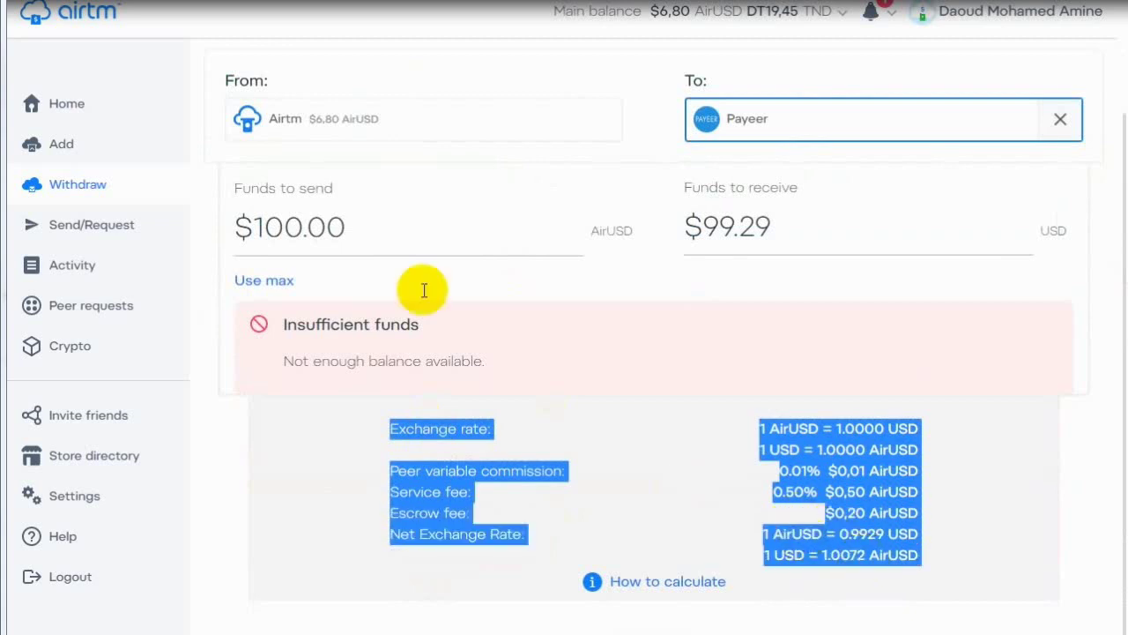
Set the funds to send to $1 and check the corresponding funds to receive.
{"action": "left_click_drag", "start_coordinate": [365, 226], "coordinate": [257, 227]}
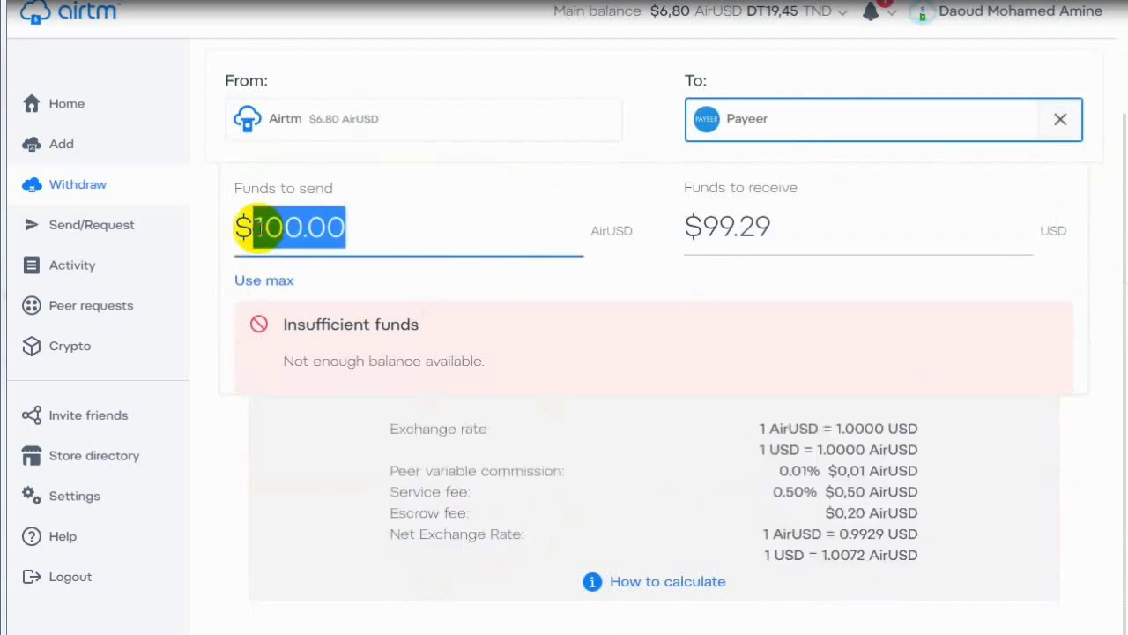
{"action": "type", "text": "1"}
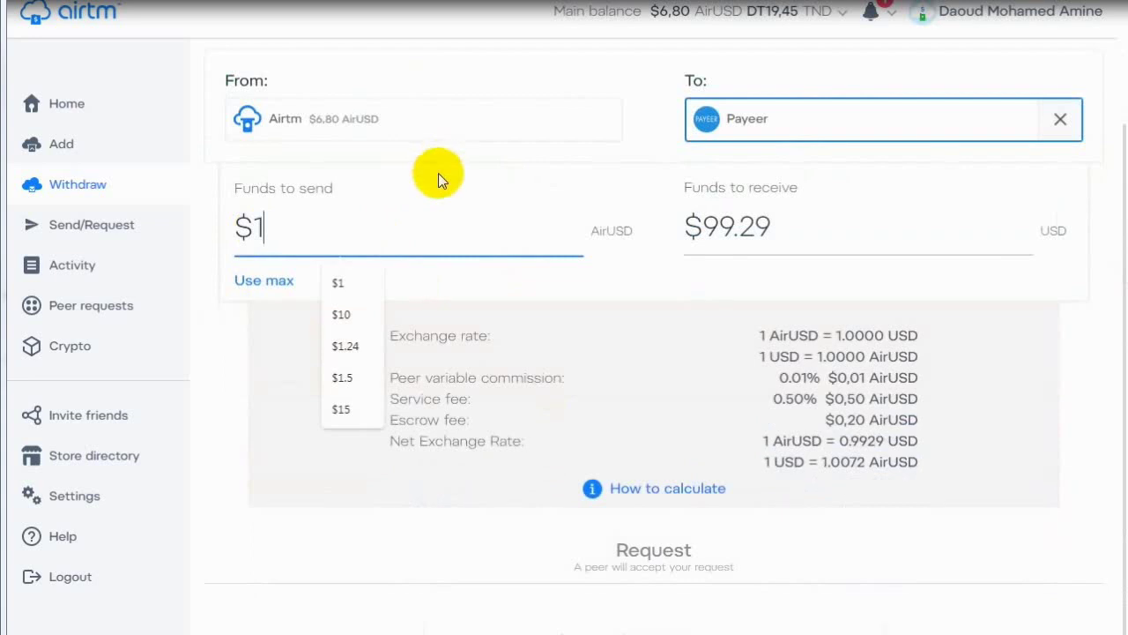
{"action": "left_click", "coordinate": [436, 170]}
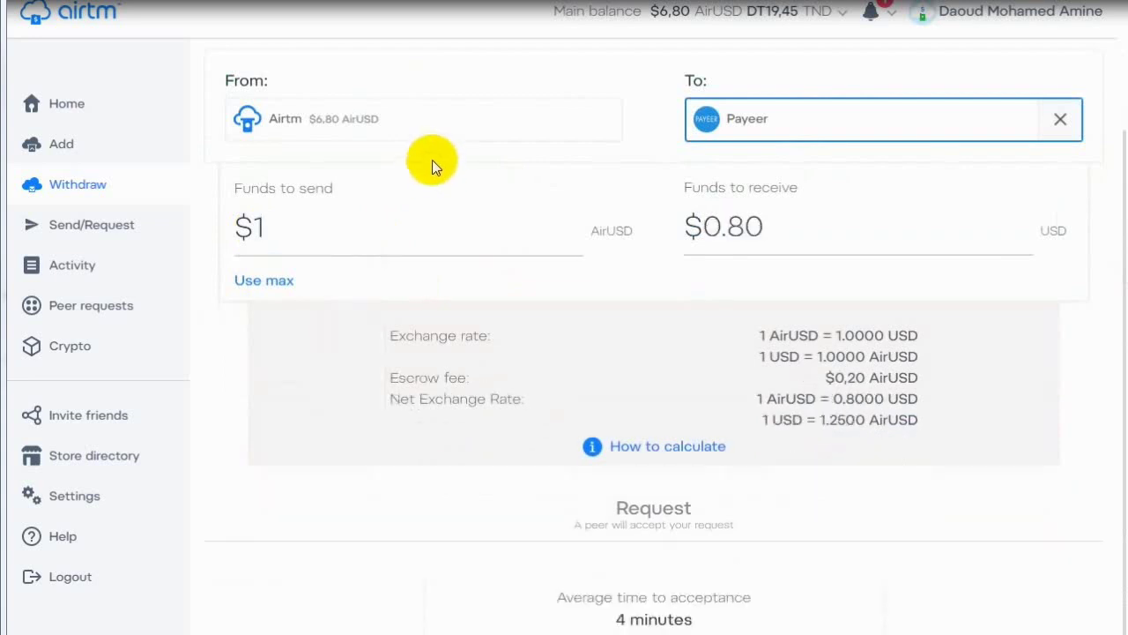
{"action": "left_click_drag", "start_coordinate": [765, 227], "coordinate": [700, 227]}
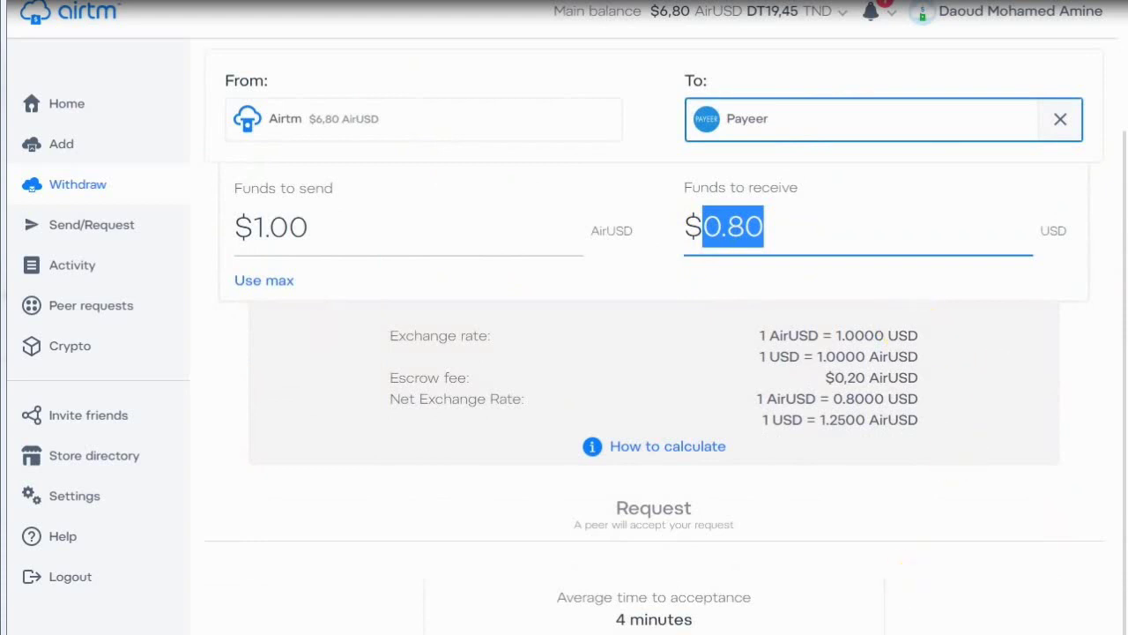
Set the withdrawal's funds to send to $2.
{"action": "left_click", "coordinate": [312, 232]}
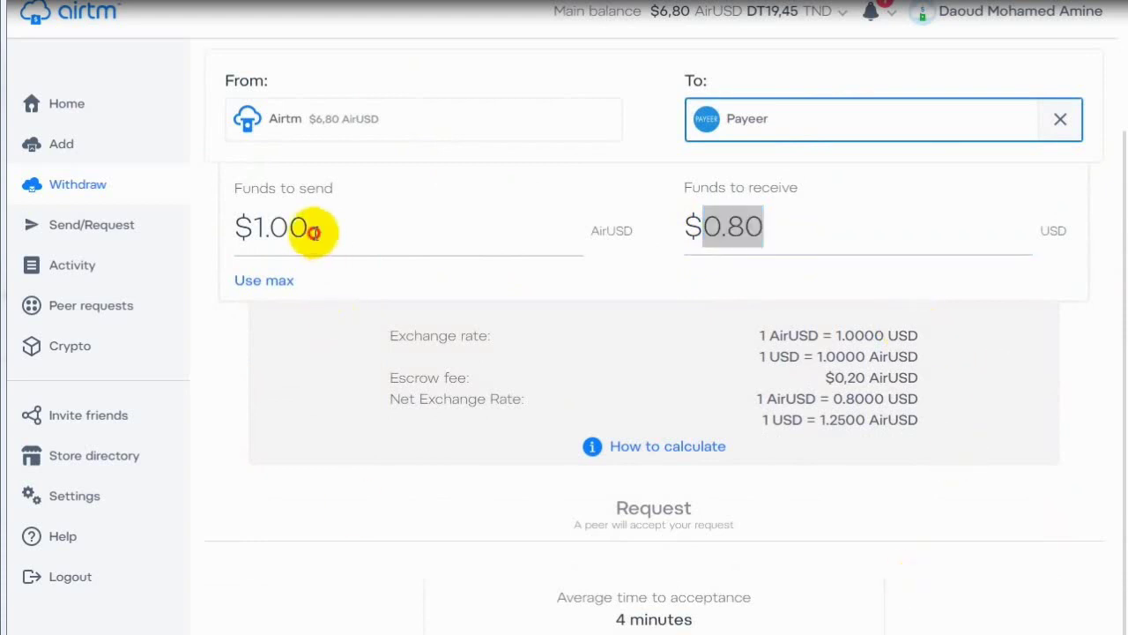
{"action": "left_click_drag", "start_coordinate": [302, 230], "coordinate": [247, 224]}
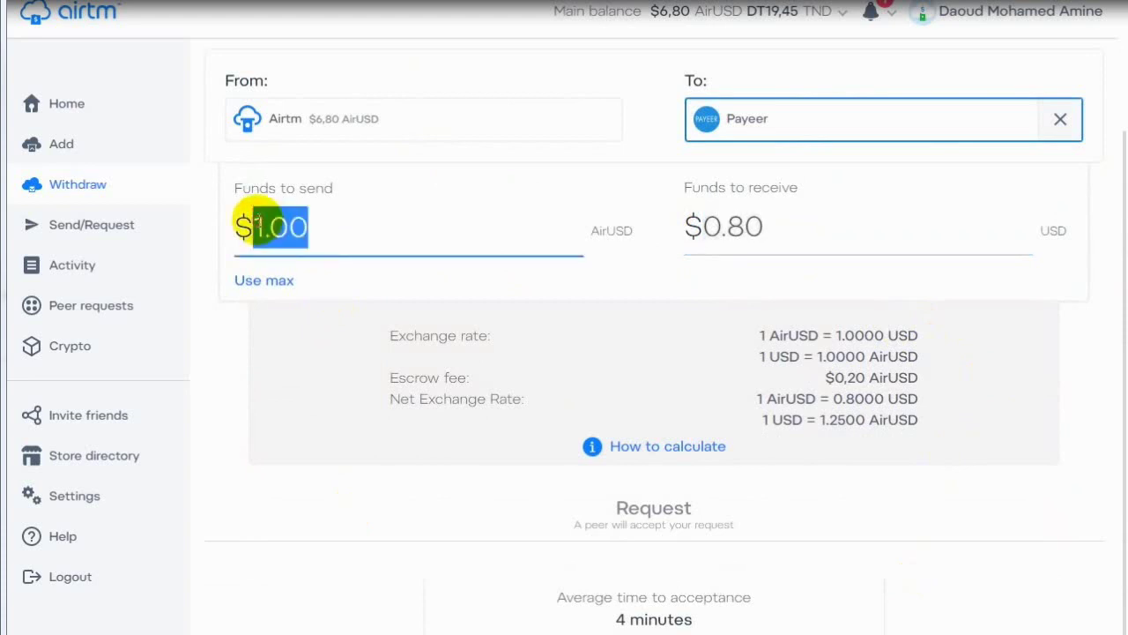
{"action": "type", "text": "2"}
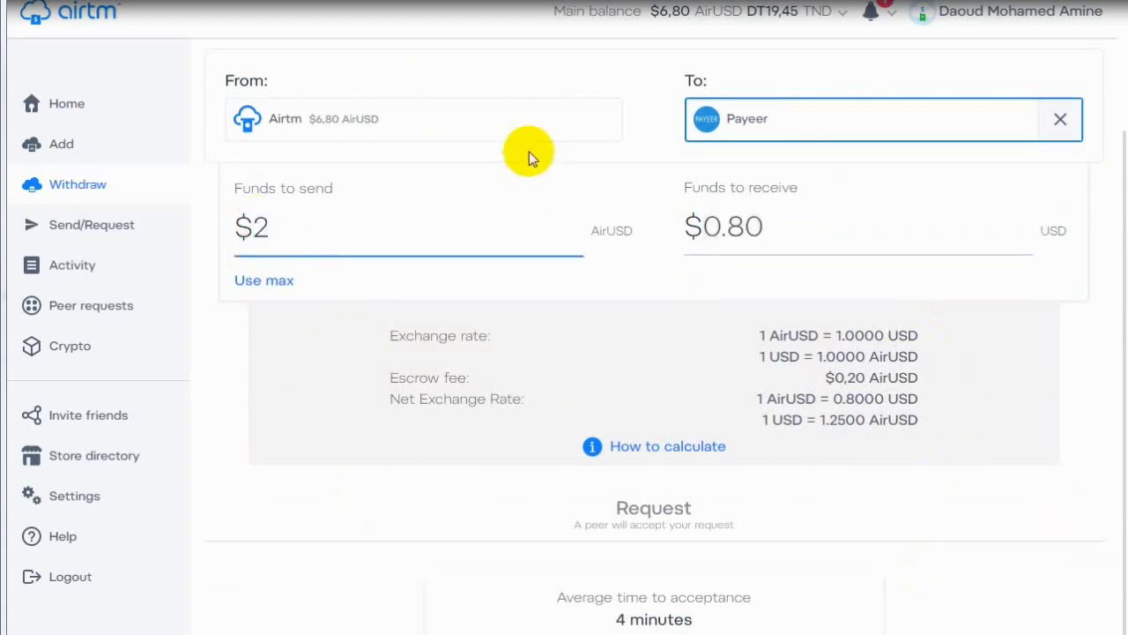
{"action": "left_click", "coordinate": [528, 152]}
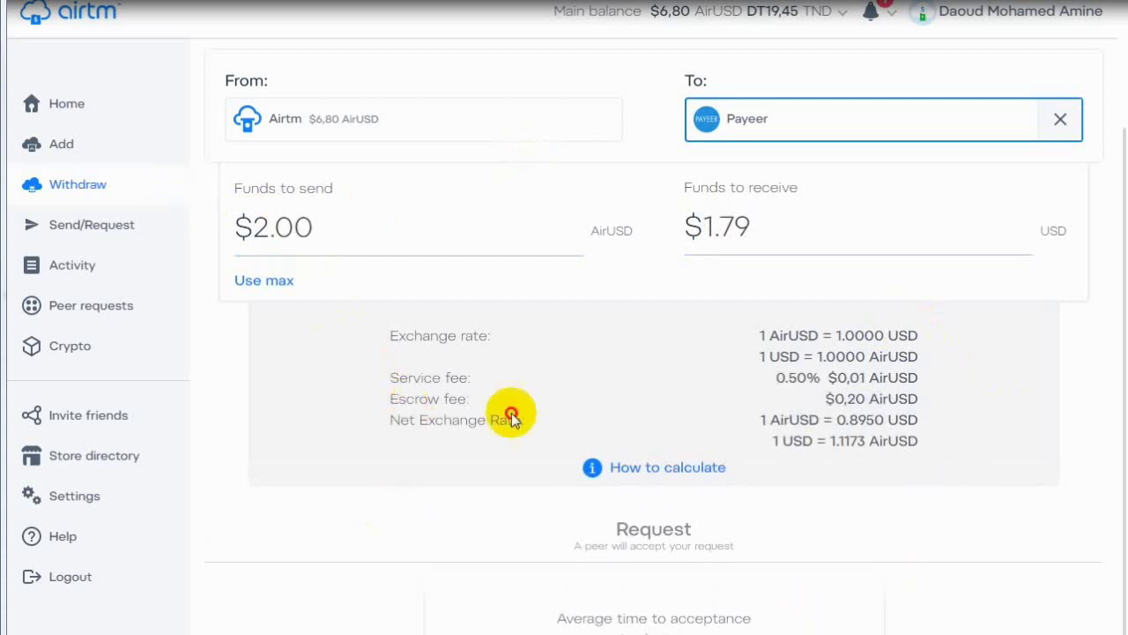
Examine the service fee, escrow fee and net exchange rate for the $2 withdrawal.
{"action": "left_click_drag", "start_coordinate": [512, 416], "coordinate": [925, 383]}
{"action": "left_click", "coordinate": [917, 384]}
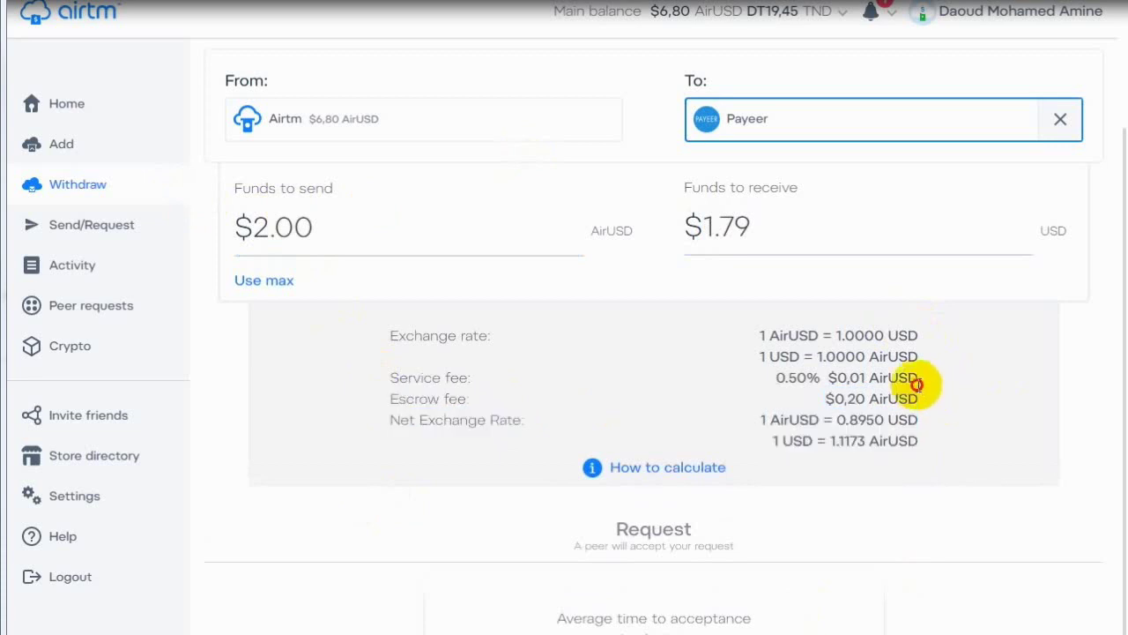
{"action": "triple_click", "coordinate": [917, 388]}
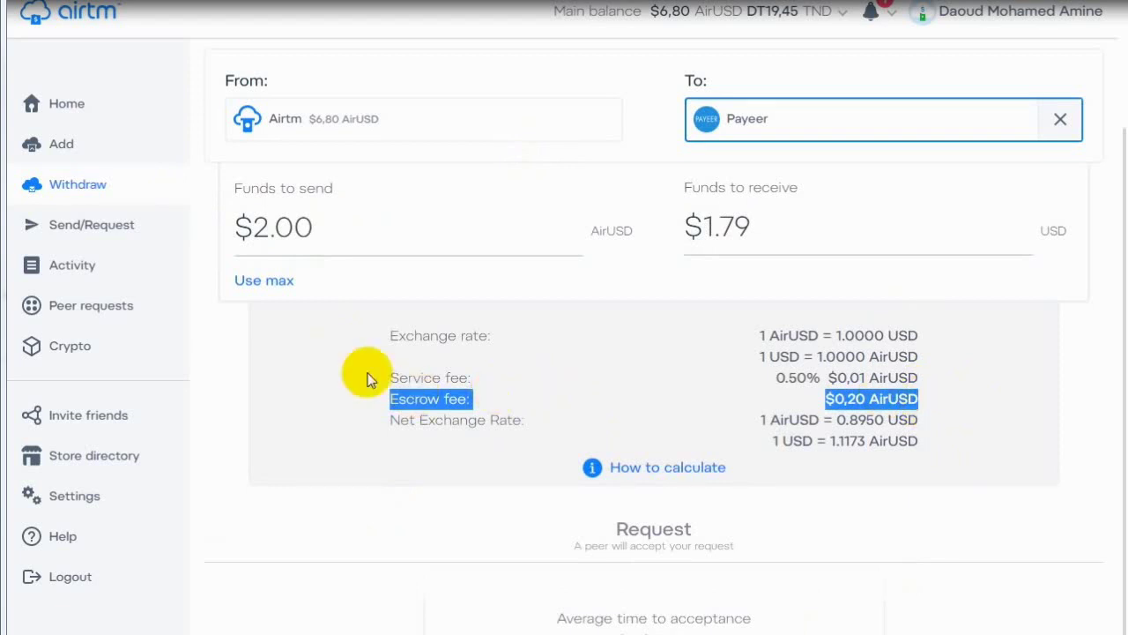
{"action": "left_click_drag", "start_coordinate": [382, 378], "coordinate": [496, 378]}
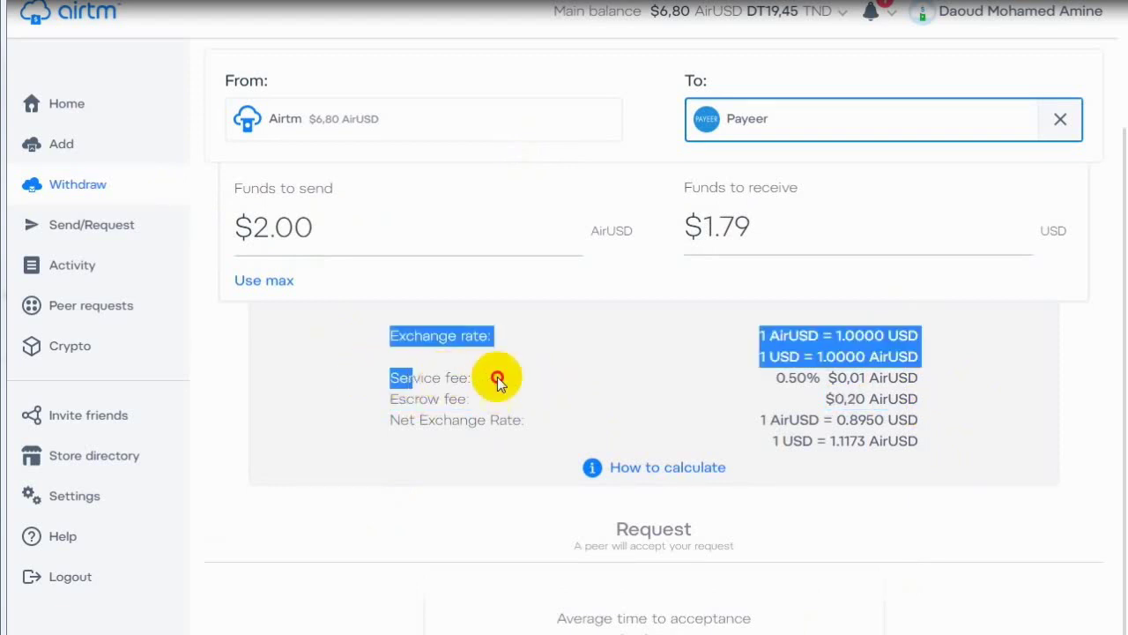
{"action": "left_click", "coordinate": [504, 383]}
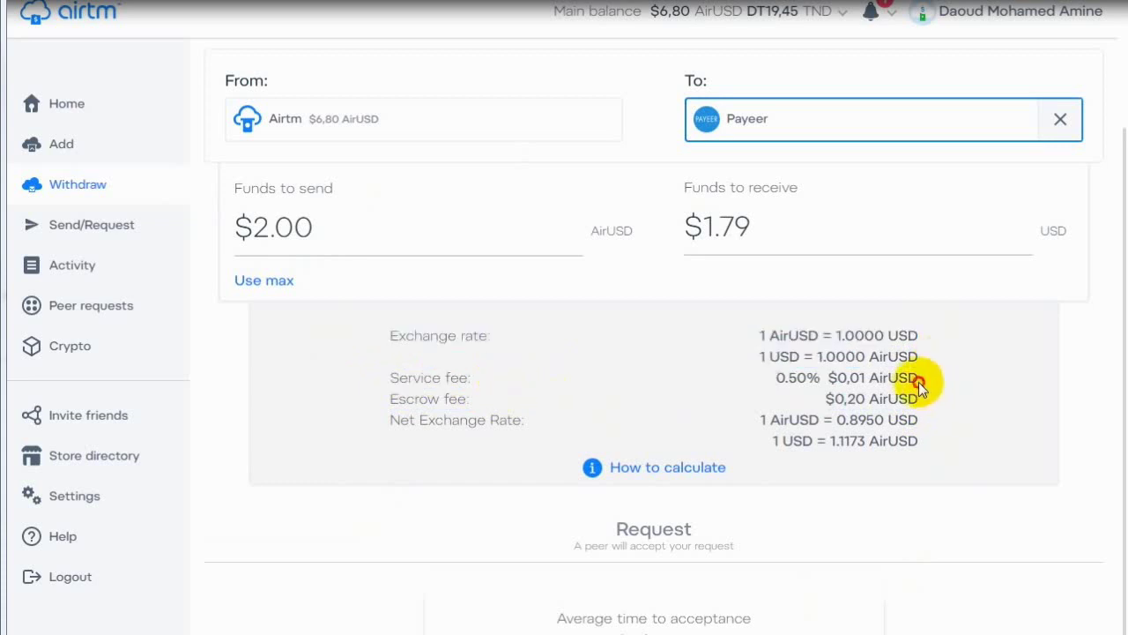
{"action": "left_click_drag", "start_coordinate": [918, 381], "coordinate": [535, 401]}
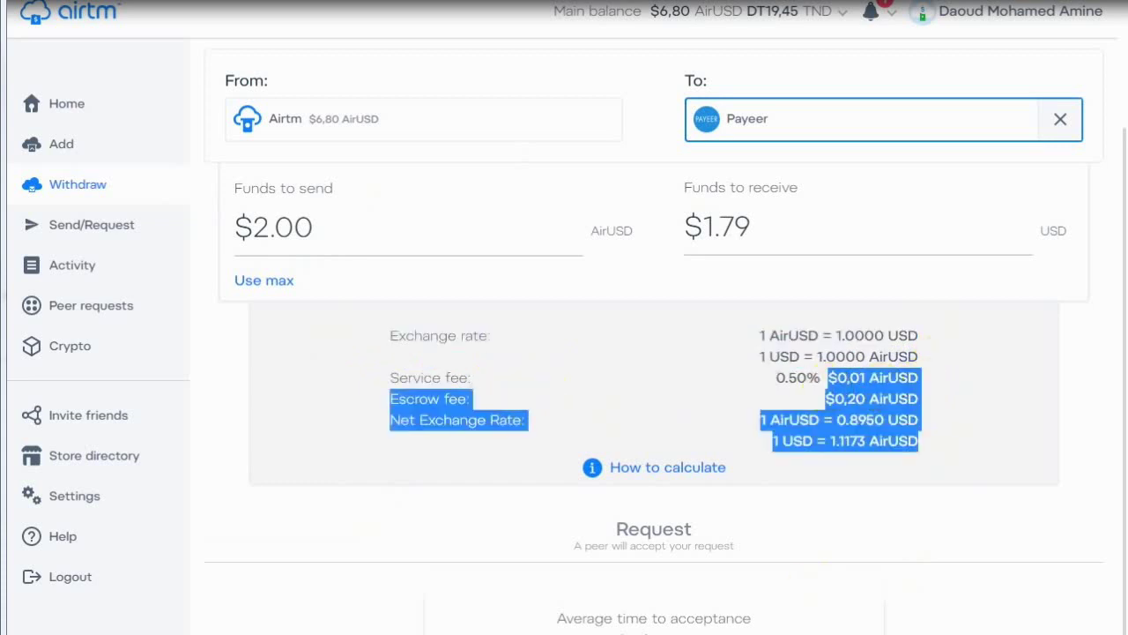
Continue with the $2 Payeer withdrawal request to its next stage.
{"action": "left_click", "coordinate": [377, 604]}
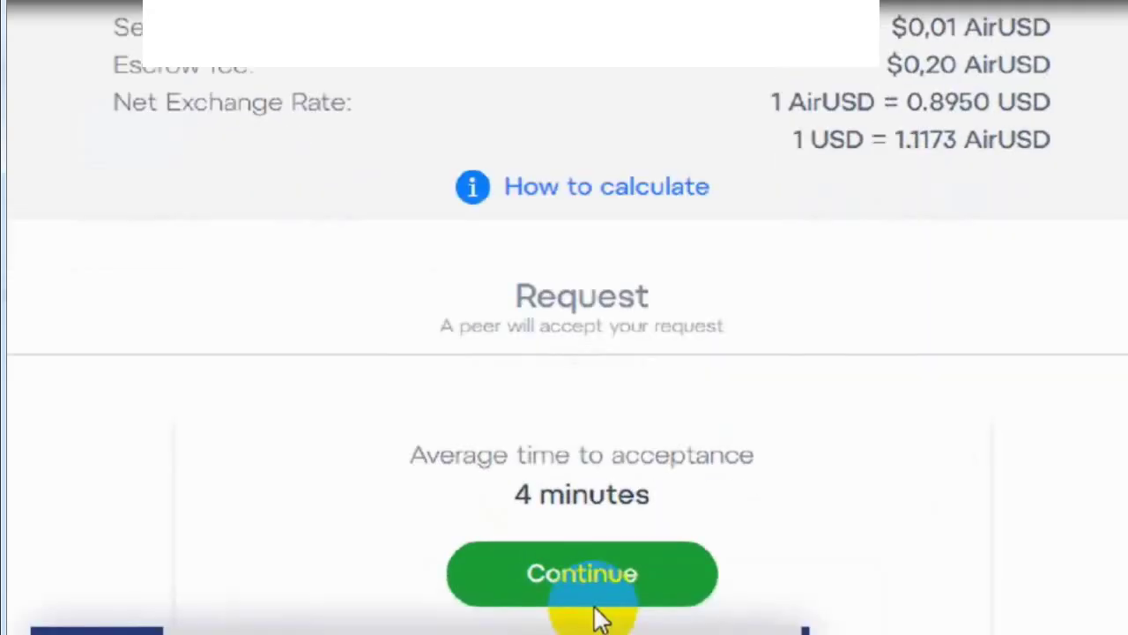
{"action": "left_click", "coordinate": [571, 583]}
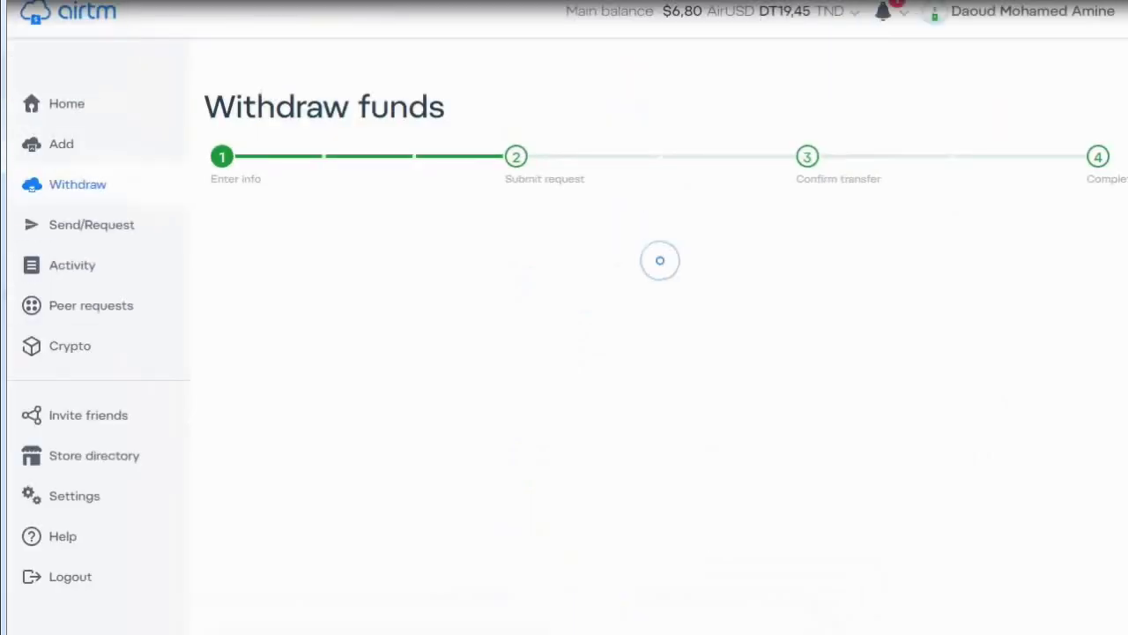
Configure Payeer as a withdrawal method in the account holder's own name, entering the Payeer account number.
{"action": "left_click", "coordinate": [211, 277]}
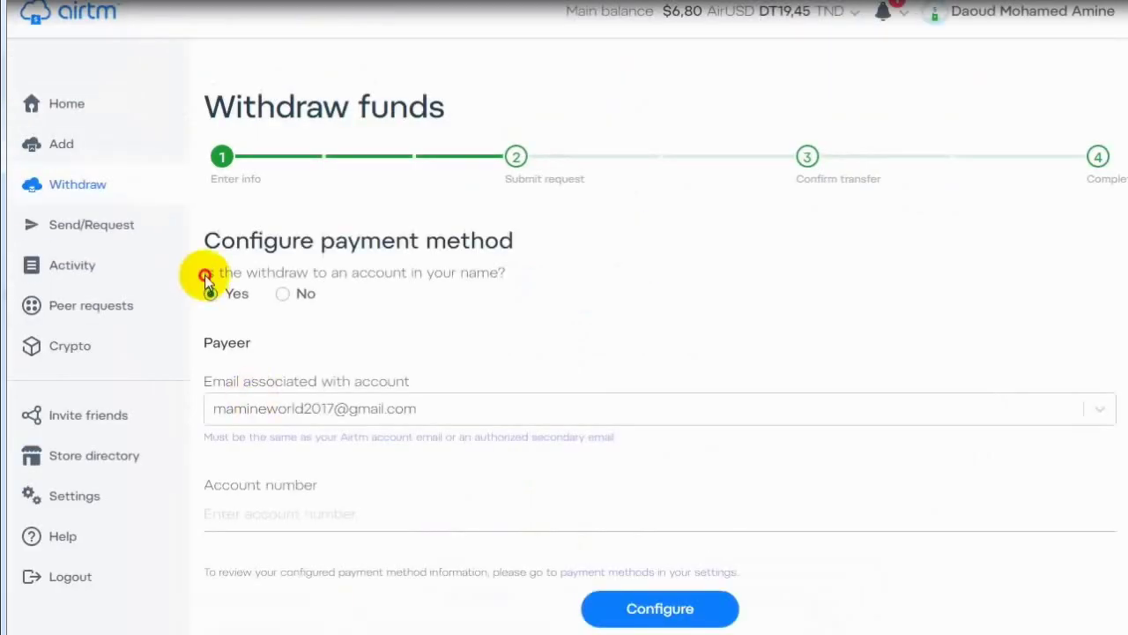
{"action": "left_click_drag", "start_coordinate": [514, 241], "coordinate": [481, 276]}
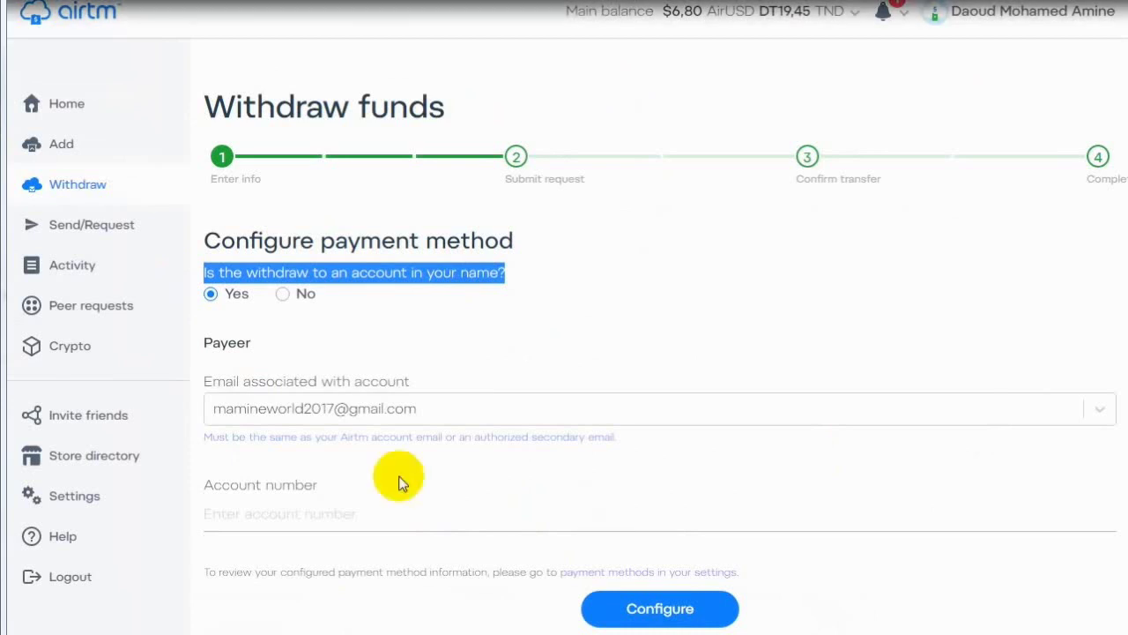
{"action": "left_click", "coordinate": [276, 418]}
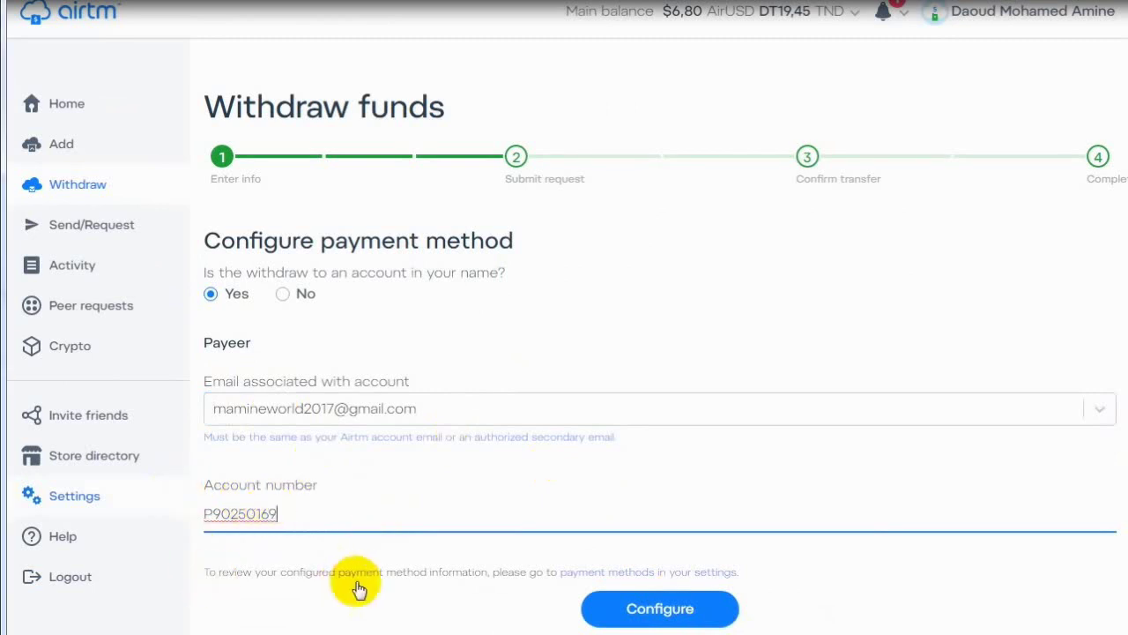
{"action": "left_click", "coordinate": [401, 580]}
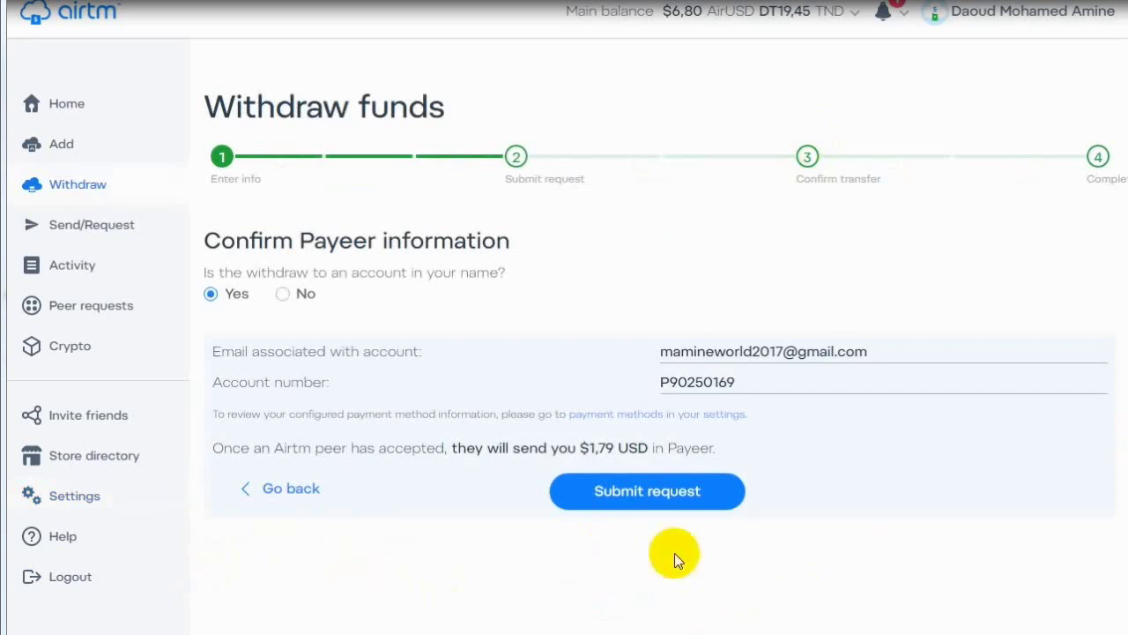
Submit the Payeer withdrawal request and postpone enabling push notifications.
{"action": "left_click", "coordinate": [651, 494]}
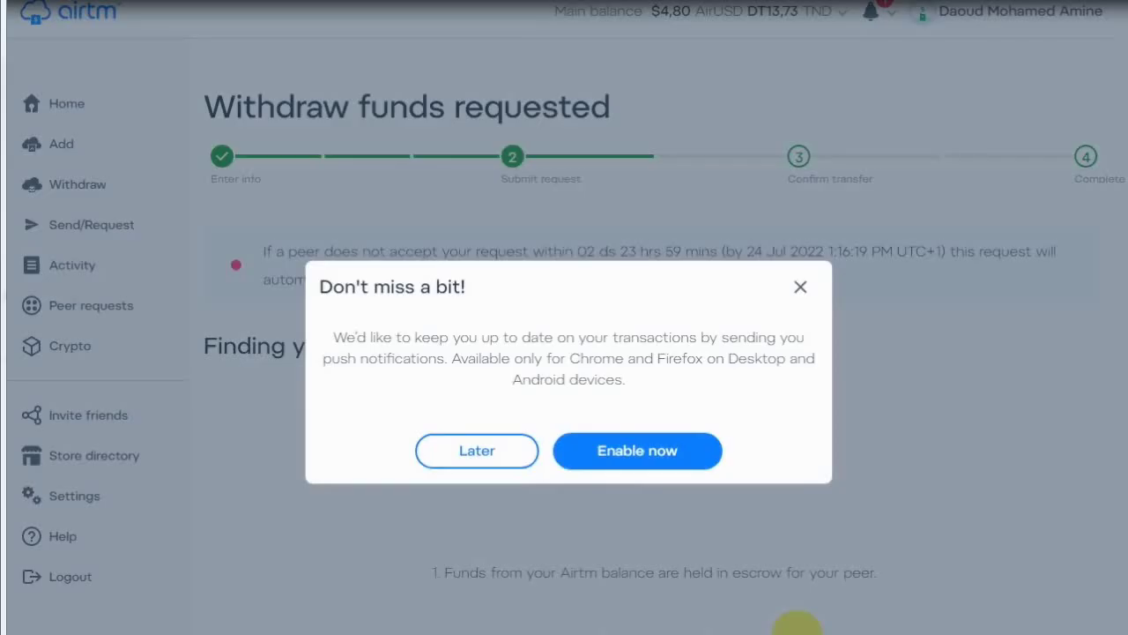
{"action": "left_click", "coordinate": [479, 452]}
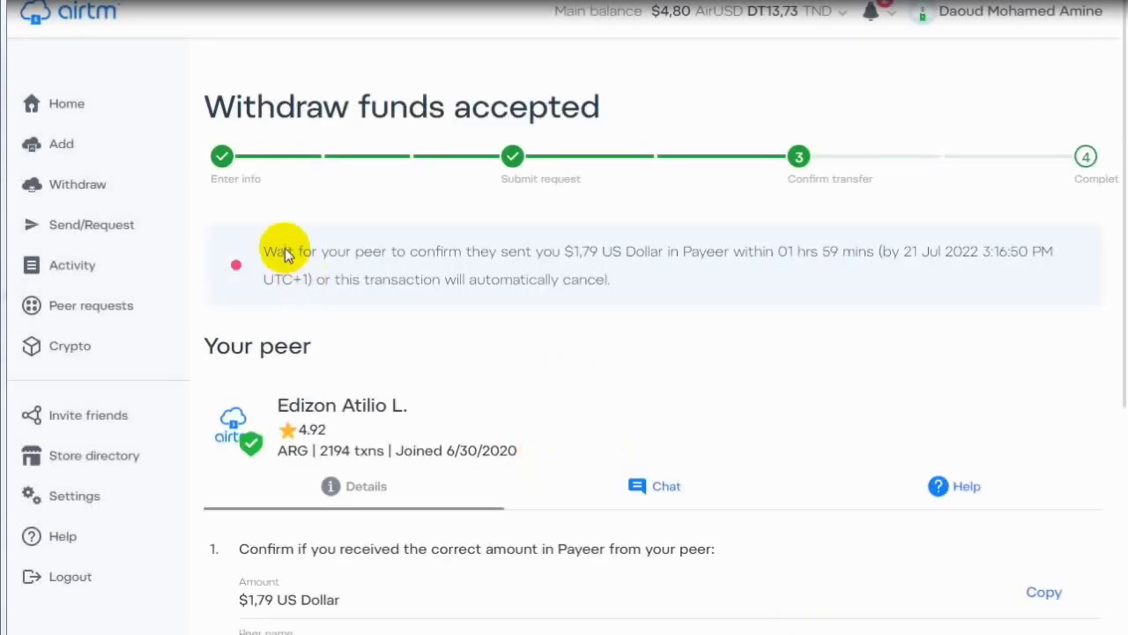
Check the withdrawal's progress notice and the amount the peer sent in the transaction details.
{"action": "left_click", "coordinate": [356, 250]}
{"action": "left_click_drag", "start_coordinate": [356, 250], "coordinate": [1053, 252]}
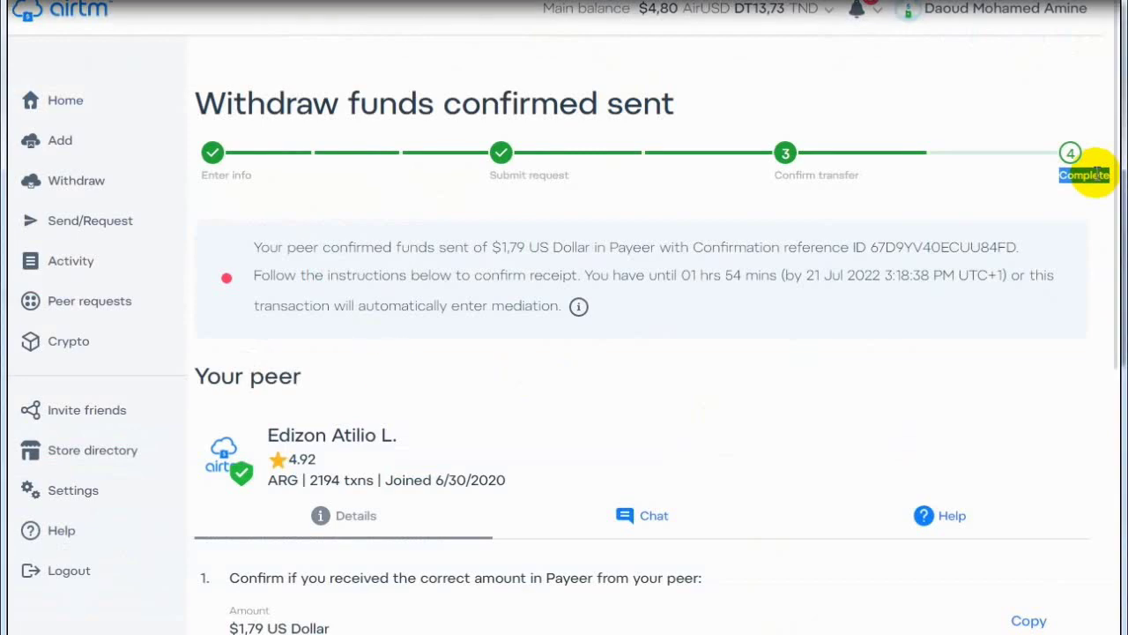
{"action": "scroll", "coordinate": [408, 416], "scroll_direction": "down", "scroll_amount": 2}
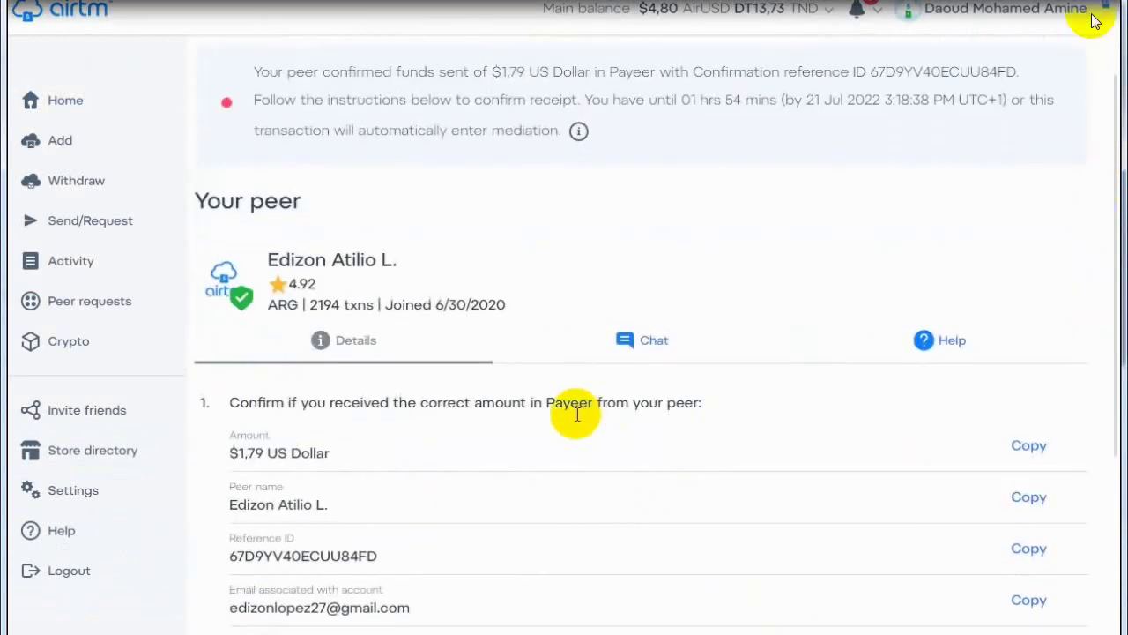
{"action": "scroll", "coordinate": [576, 415], "scroll_direction": "down", "scroll_amount": 1}
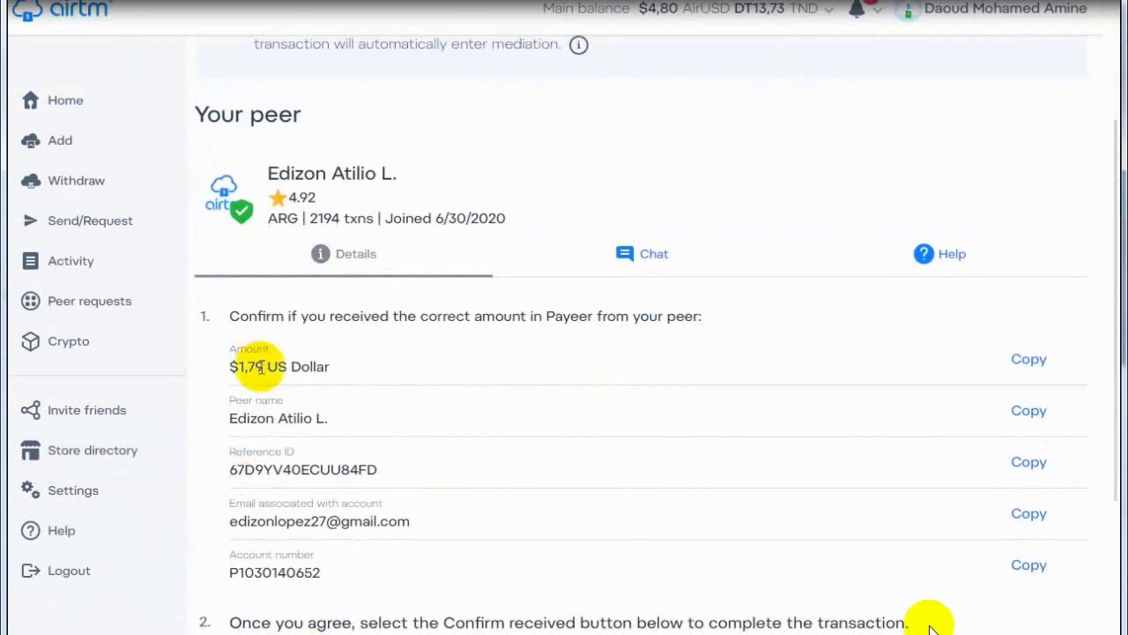
{"action": "left_click_drag", "start_coordinate": [261, 366], "coordinate": [227, 369]}
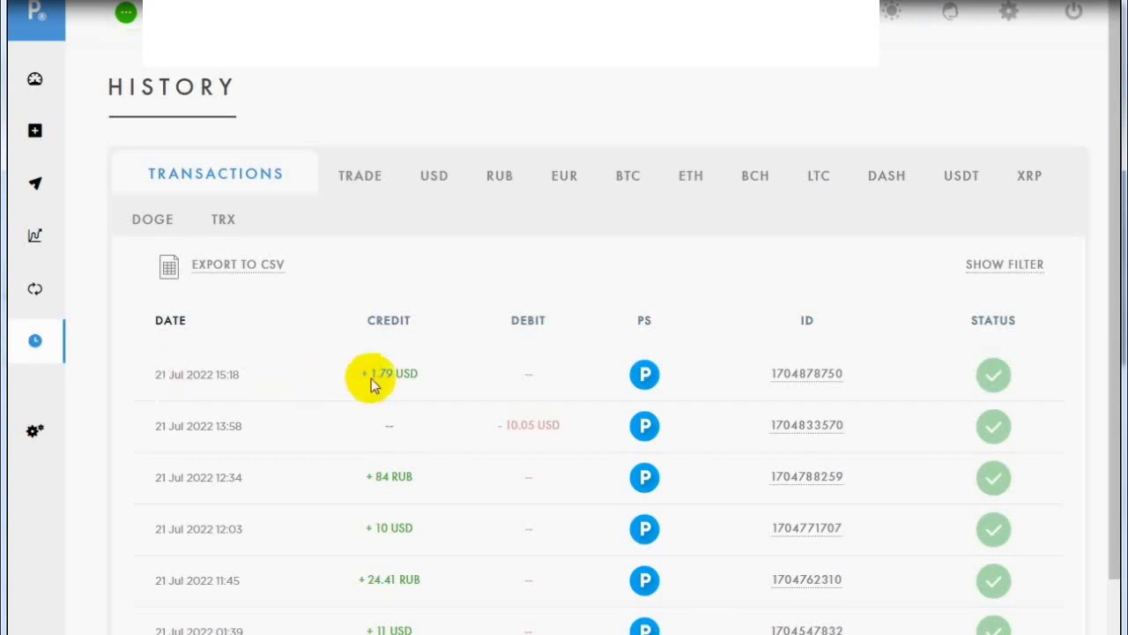
Switch to Payeer's transaction history and check the newest credit's amount and sender against the peer's account number in Airtm.
{"action": "left_click", "coordinate": [805, 377]}
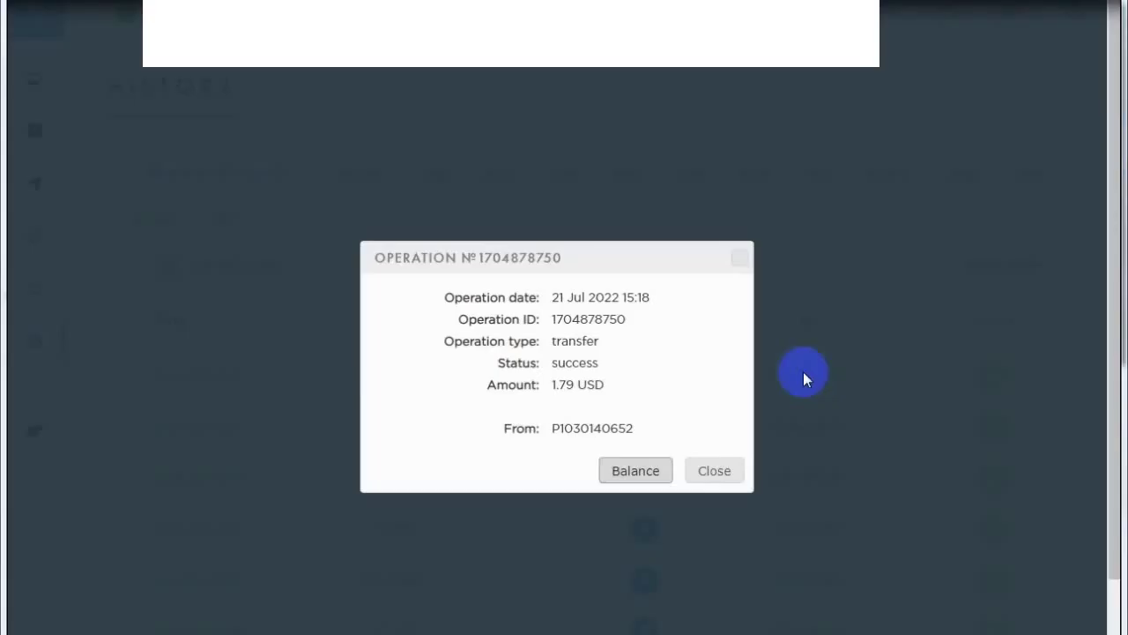
{"action": "double_click", "coordinate": [561, 387]}
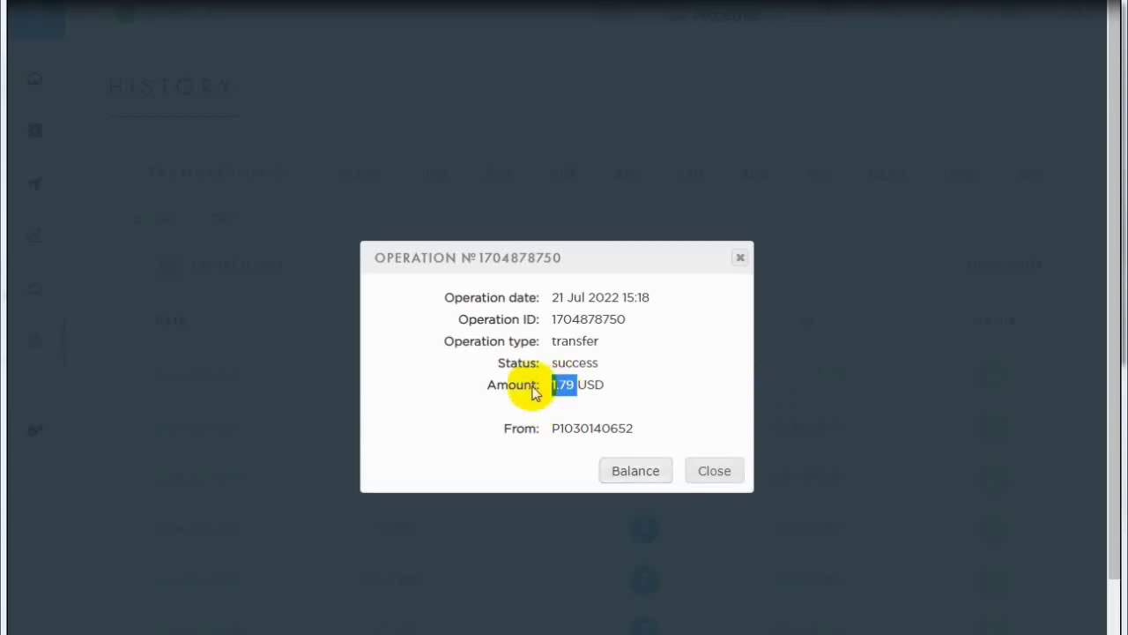
{"action": "left_click_drag", "start_coordinate": [631, 430], "coordinate": [483, 431]}
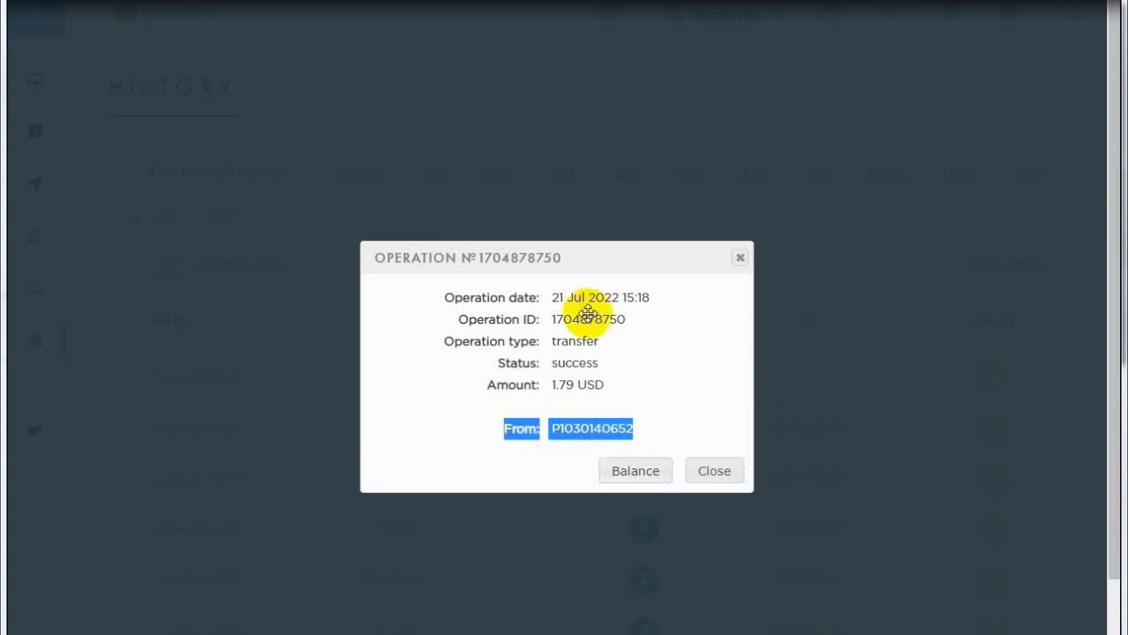
{"action": "left_click", "coordinate": [741, 260]}
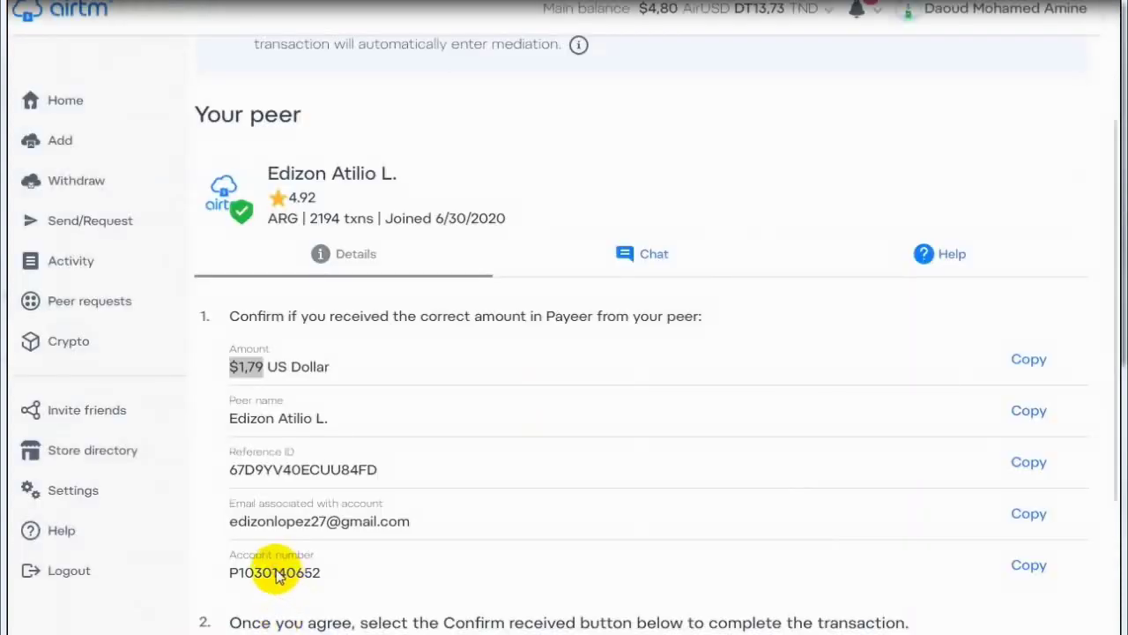
{"action": "left_click", "coordinate": [240, 574]}
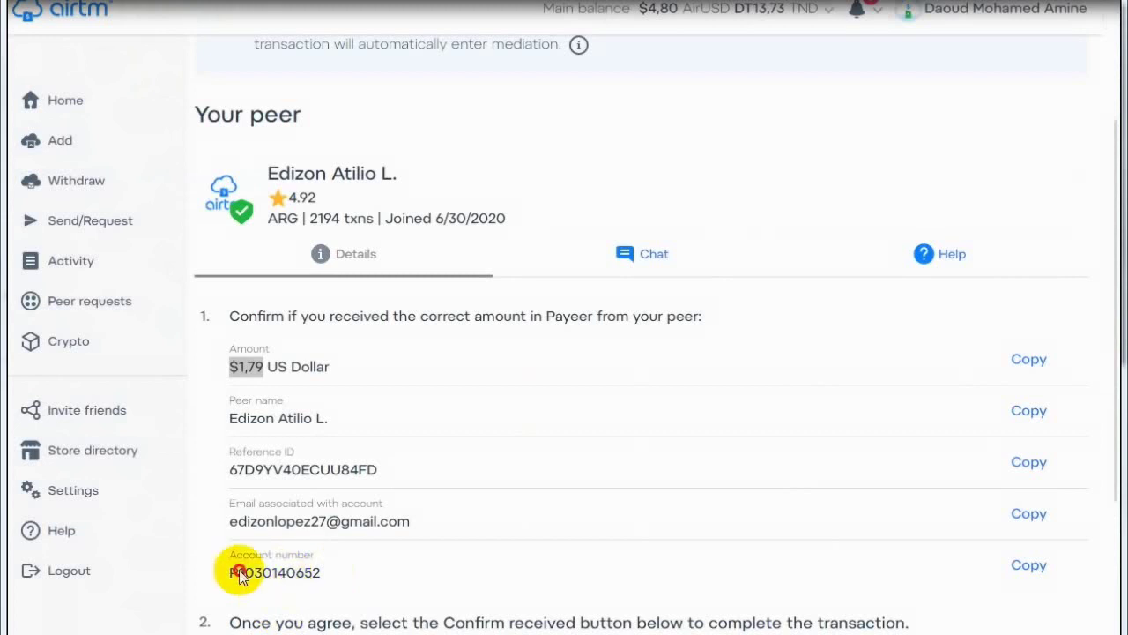
{"action": "left_click_drag", "start_coordinate": [240, 574], "coordinate": [332, 574]}
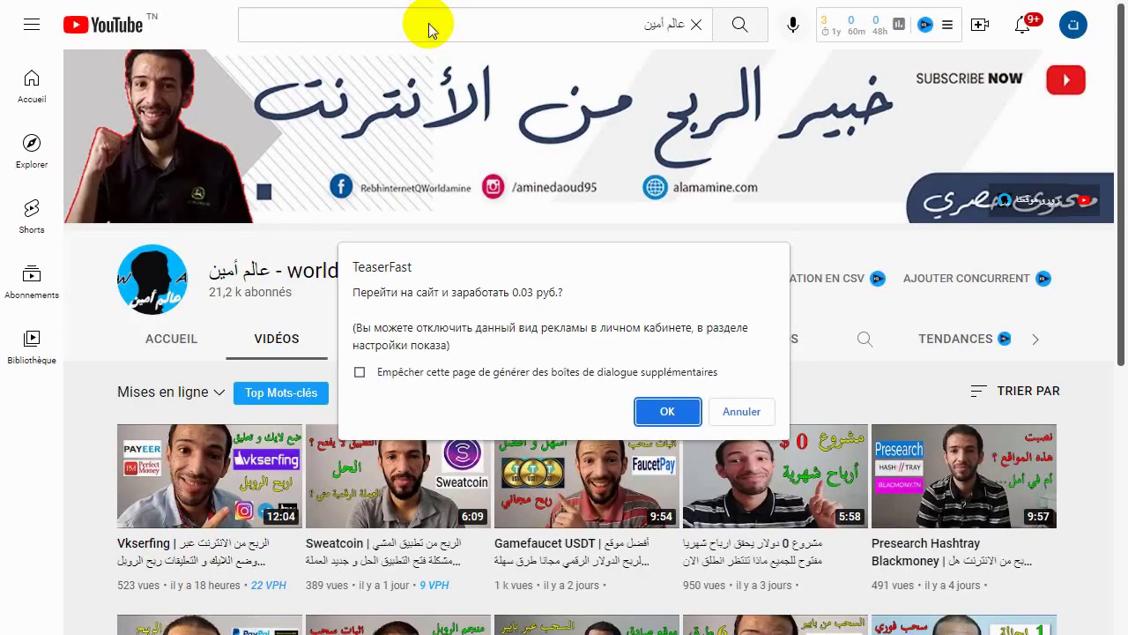
Dismiss the TeaserFast advertising dialog on the YouTube channel page.
{"action": "left_click", "coordinate": [737, 409]}
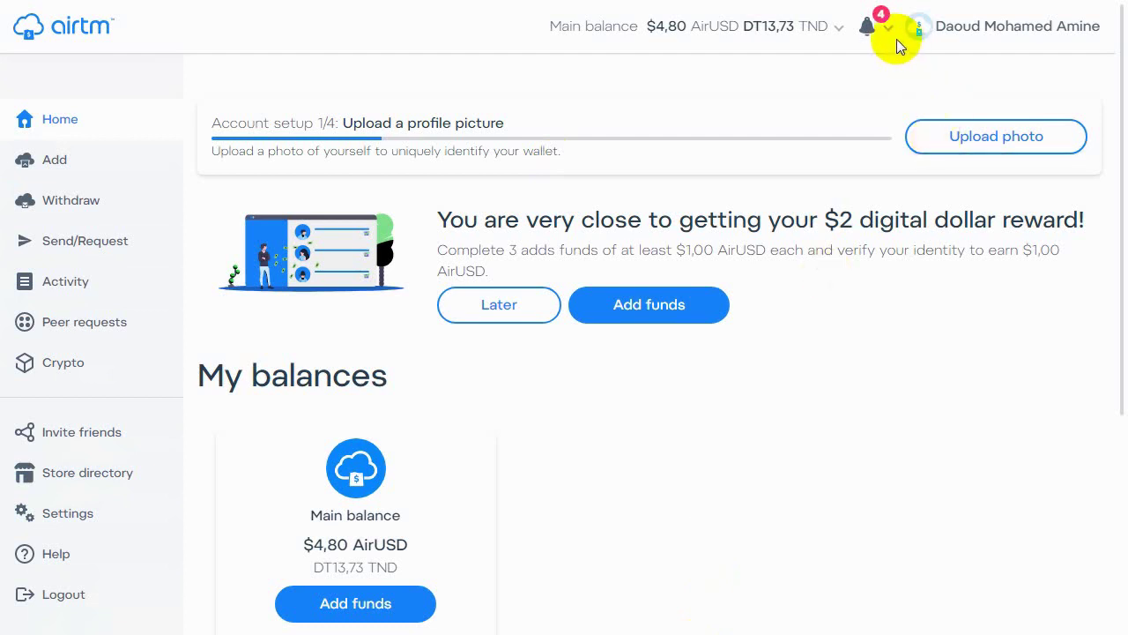
Switch to the Airtm home page and review the notifications about the withdrawal requests.
{"action": "left_click", "coordinate": [871, 26]}
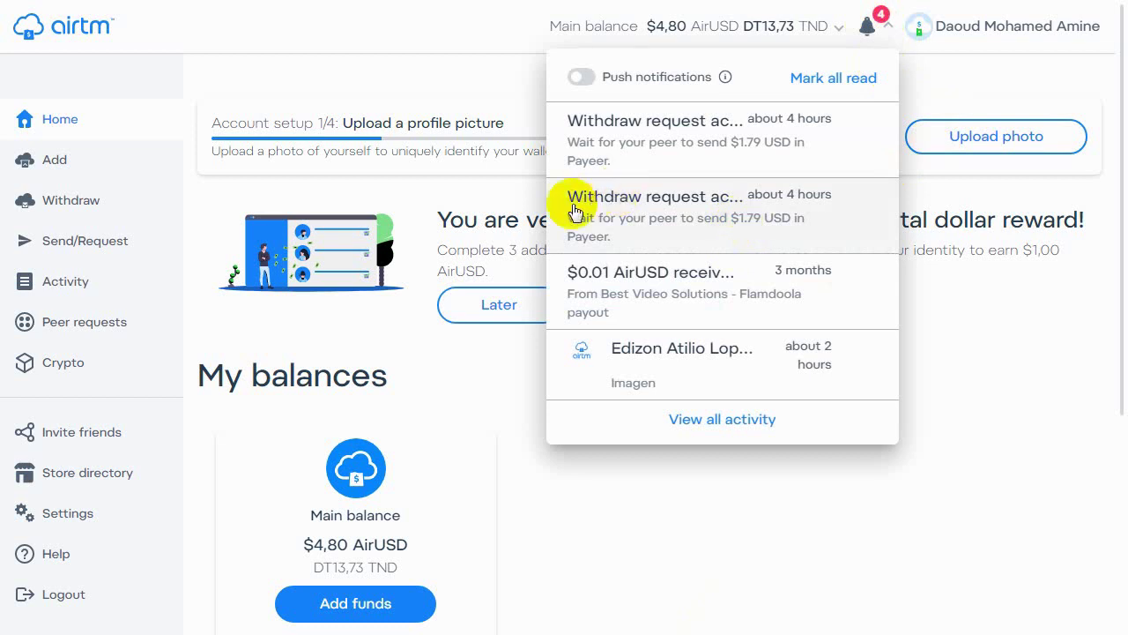
{"action": "left_click", "coordinate": [110, 441]}
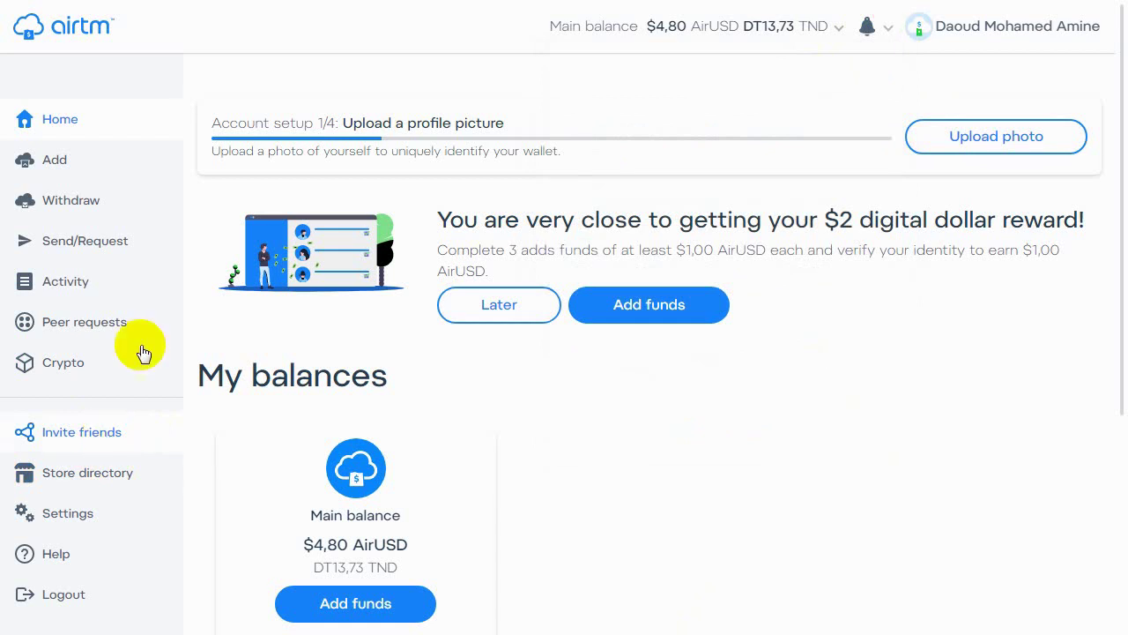
Open the page for adding funds to the Airtm balance.
{"action": "left_click", "coordinate": [51, 164]}
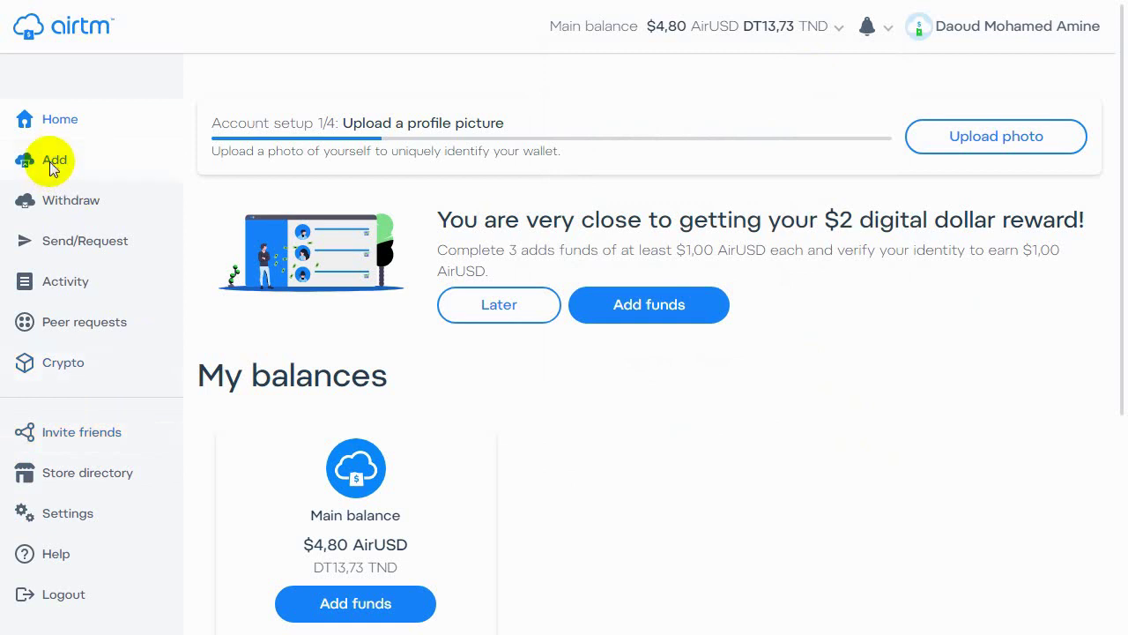